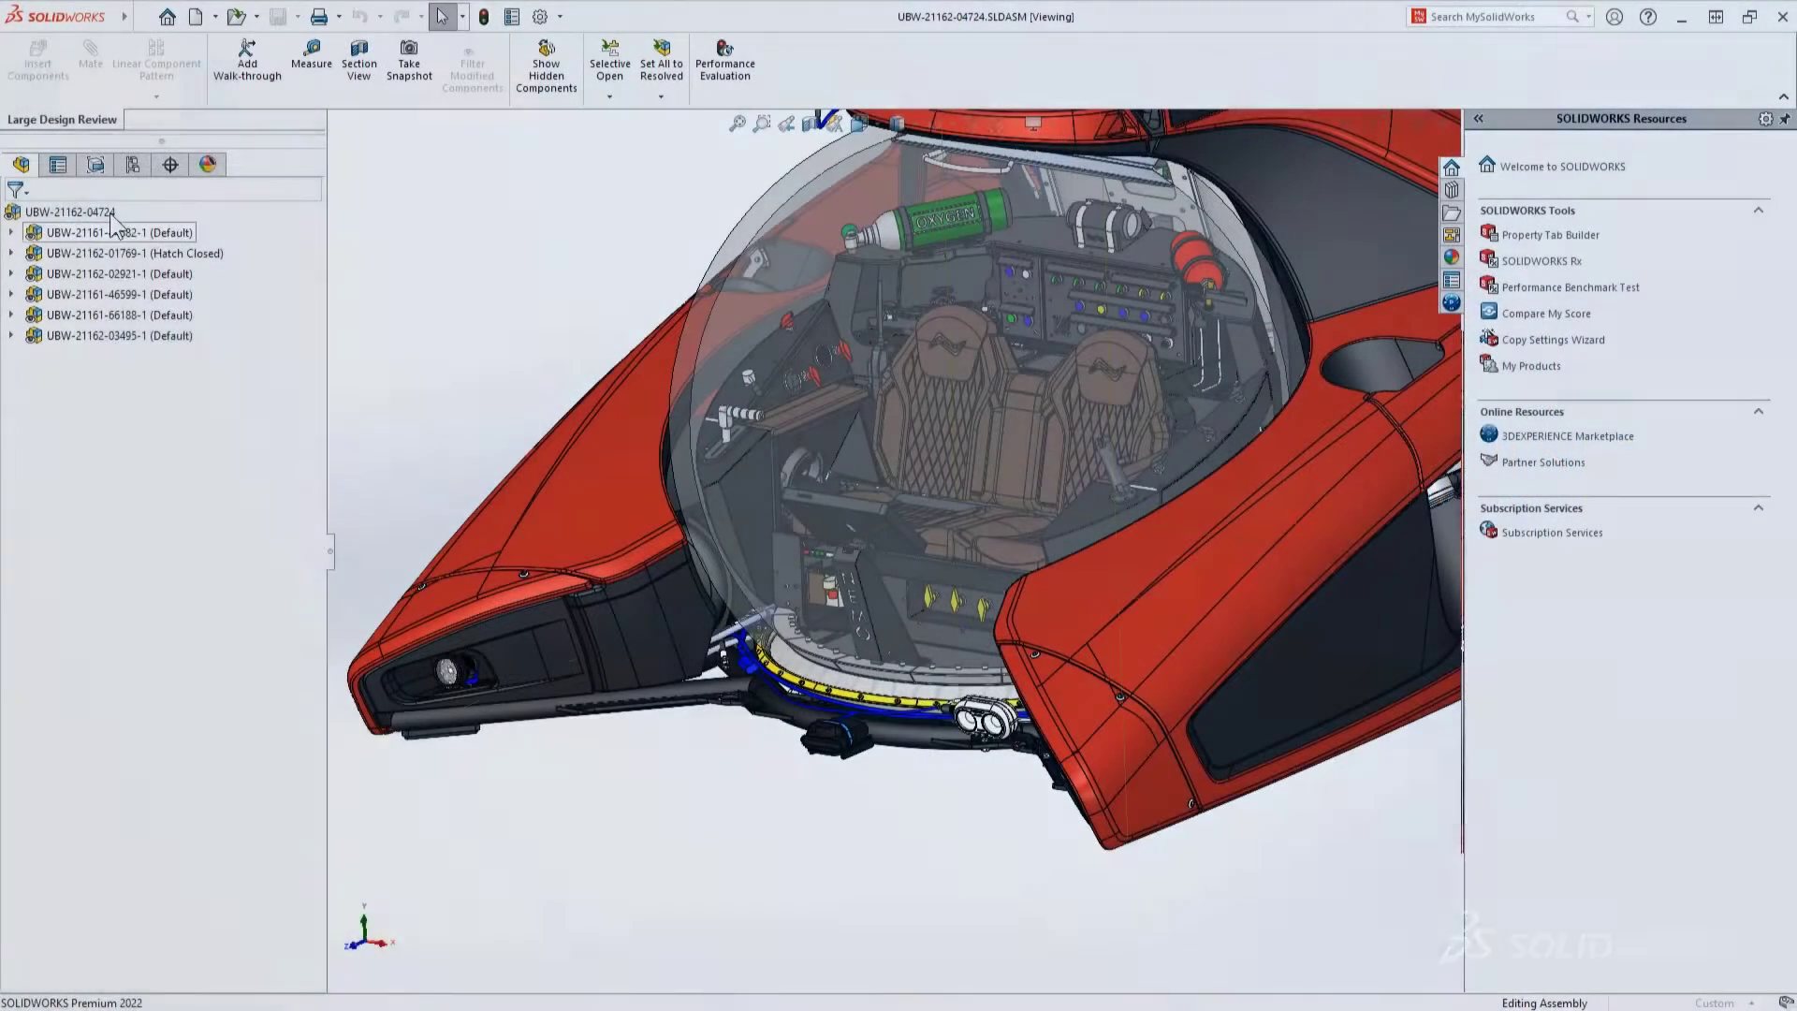
Open the top-level submarine assembly's drawing in detailing mode
{"action": "right_click", "coordinate": [71, 213]}
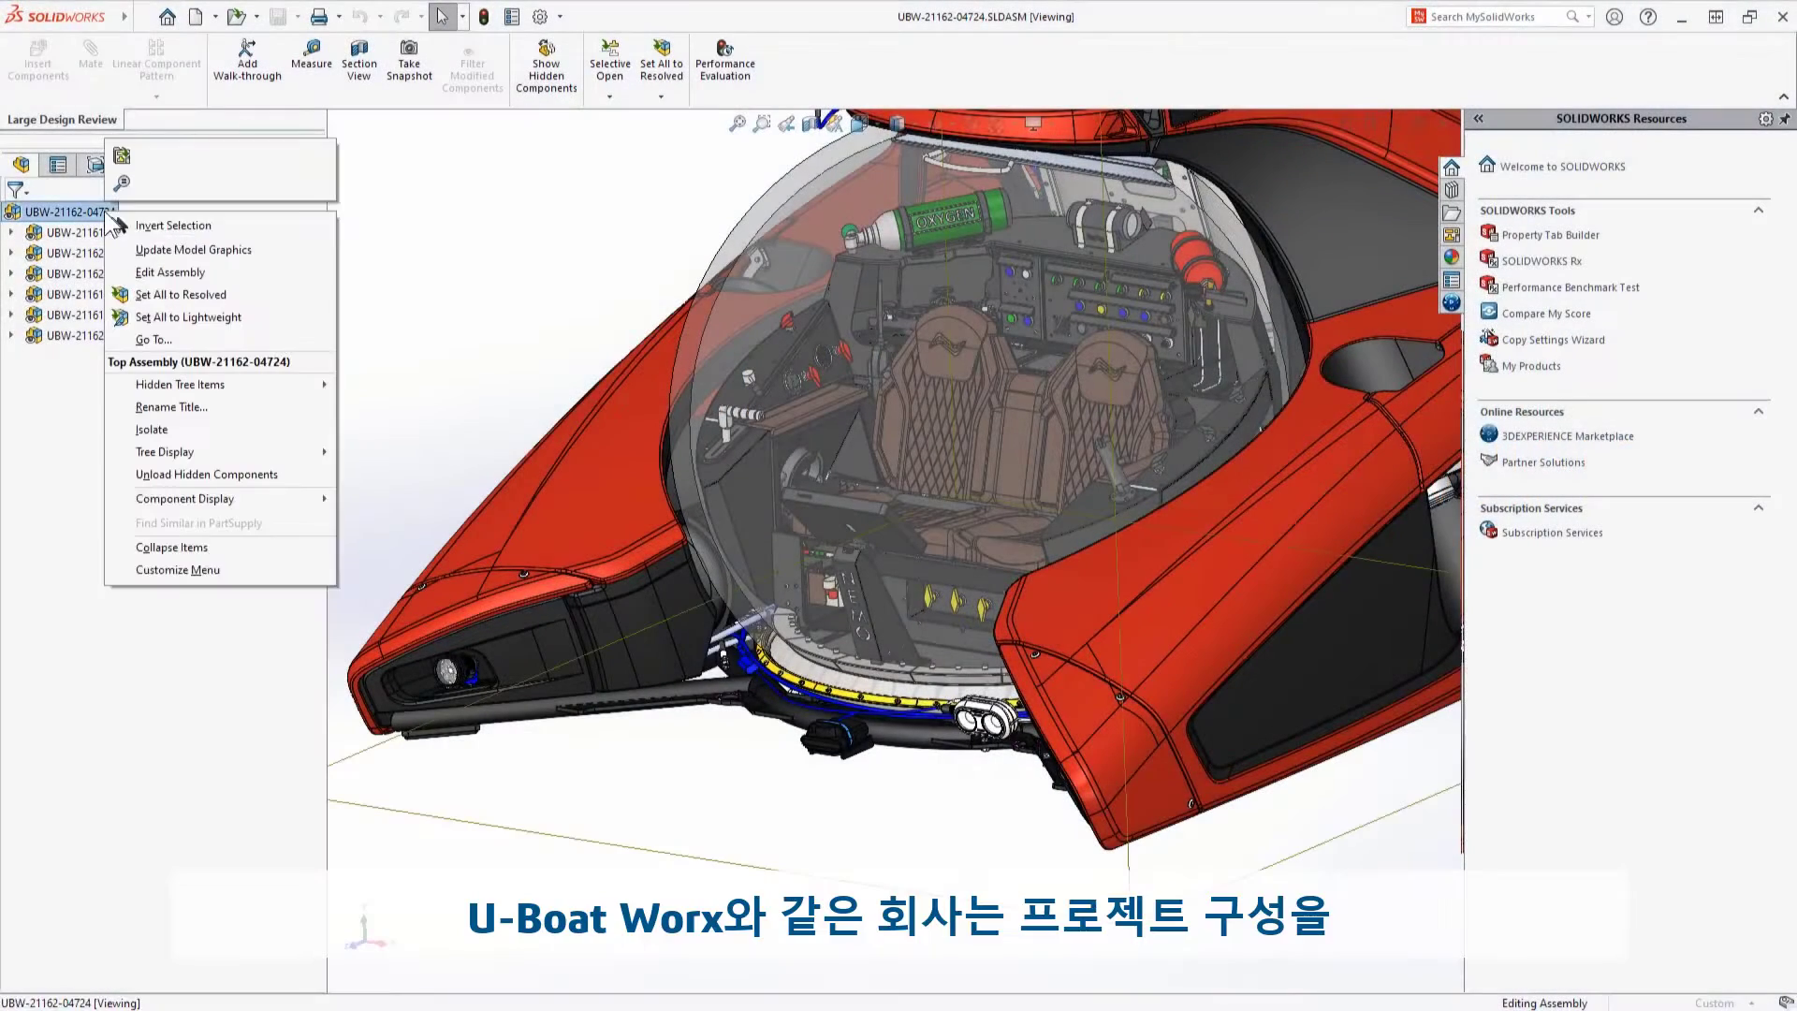
{"action": "left_click", "coordinate": [121, 159]}
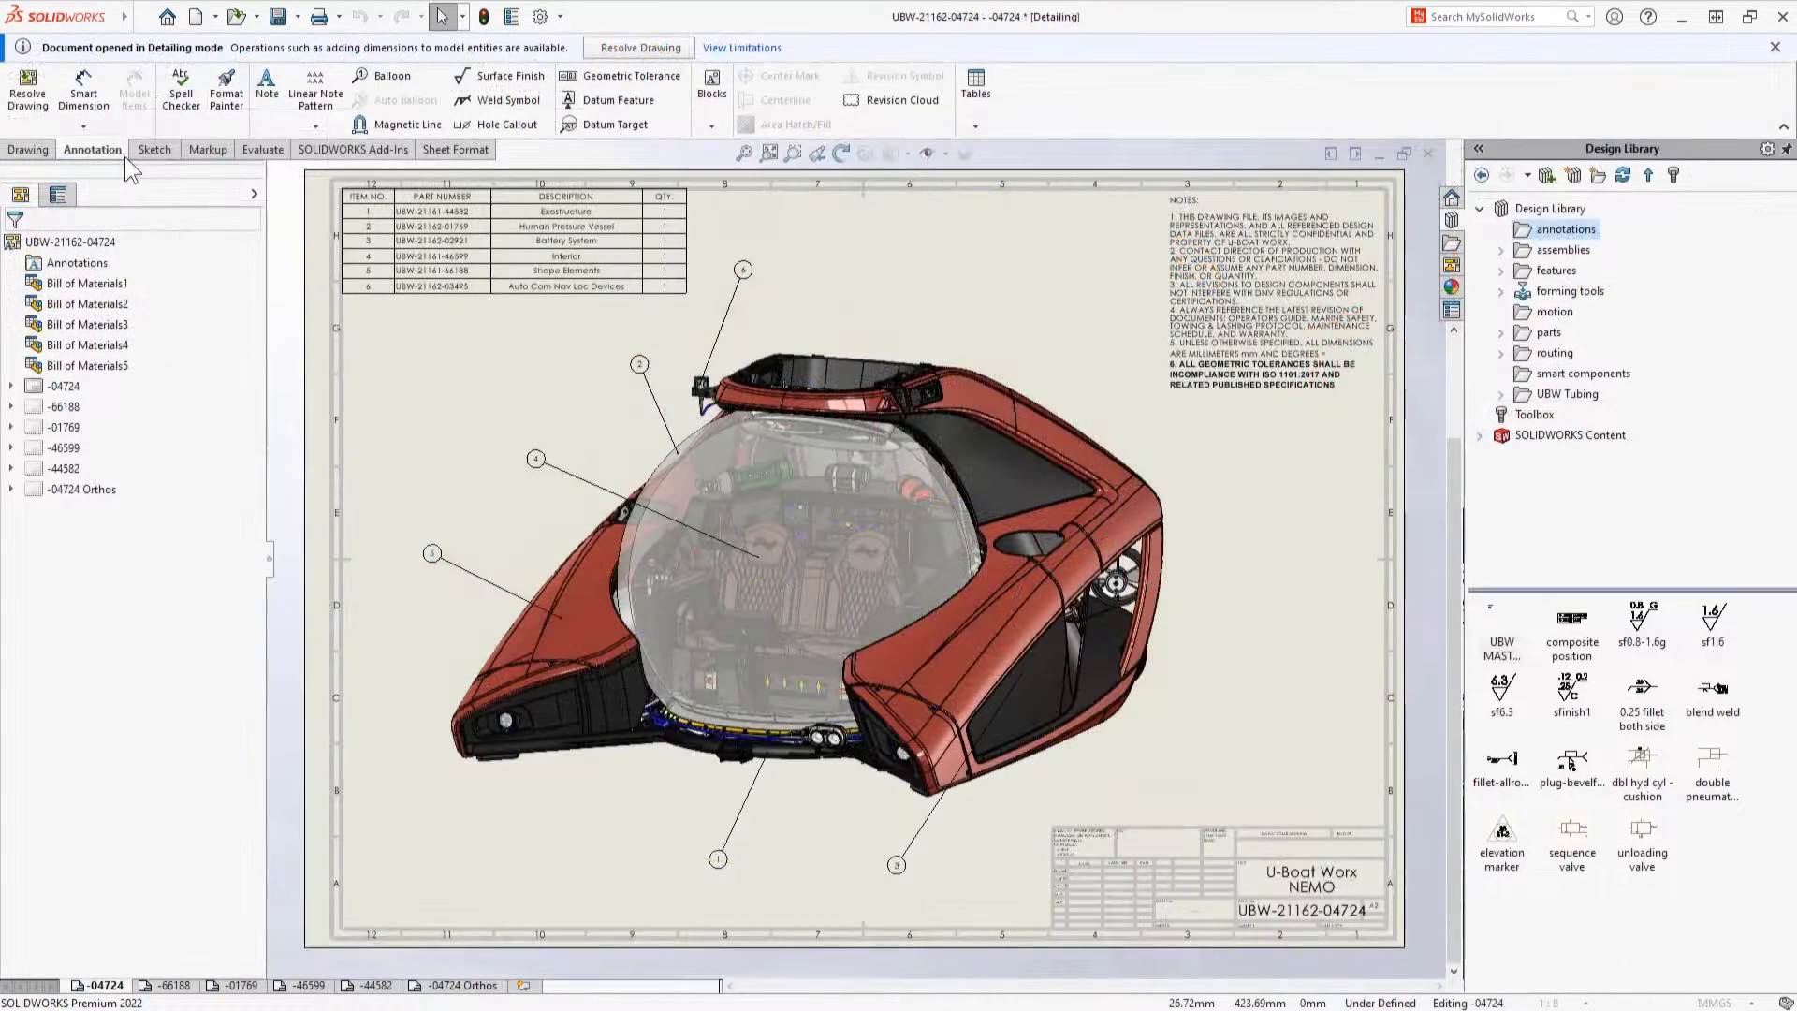
Switch through sheets -66188, -01769, -46599 to -44582 and drop the UBW MASTER NOTE at top-right
{"action": "left_click", "coordinate": [169, 983]}
{"action": "left_click", "coordinate": [235, 984]}
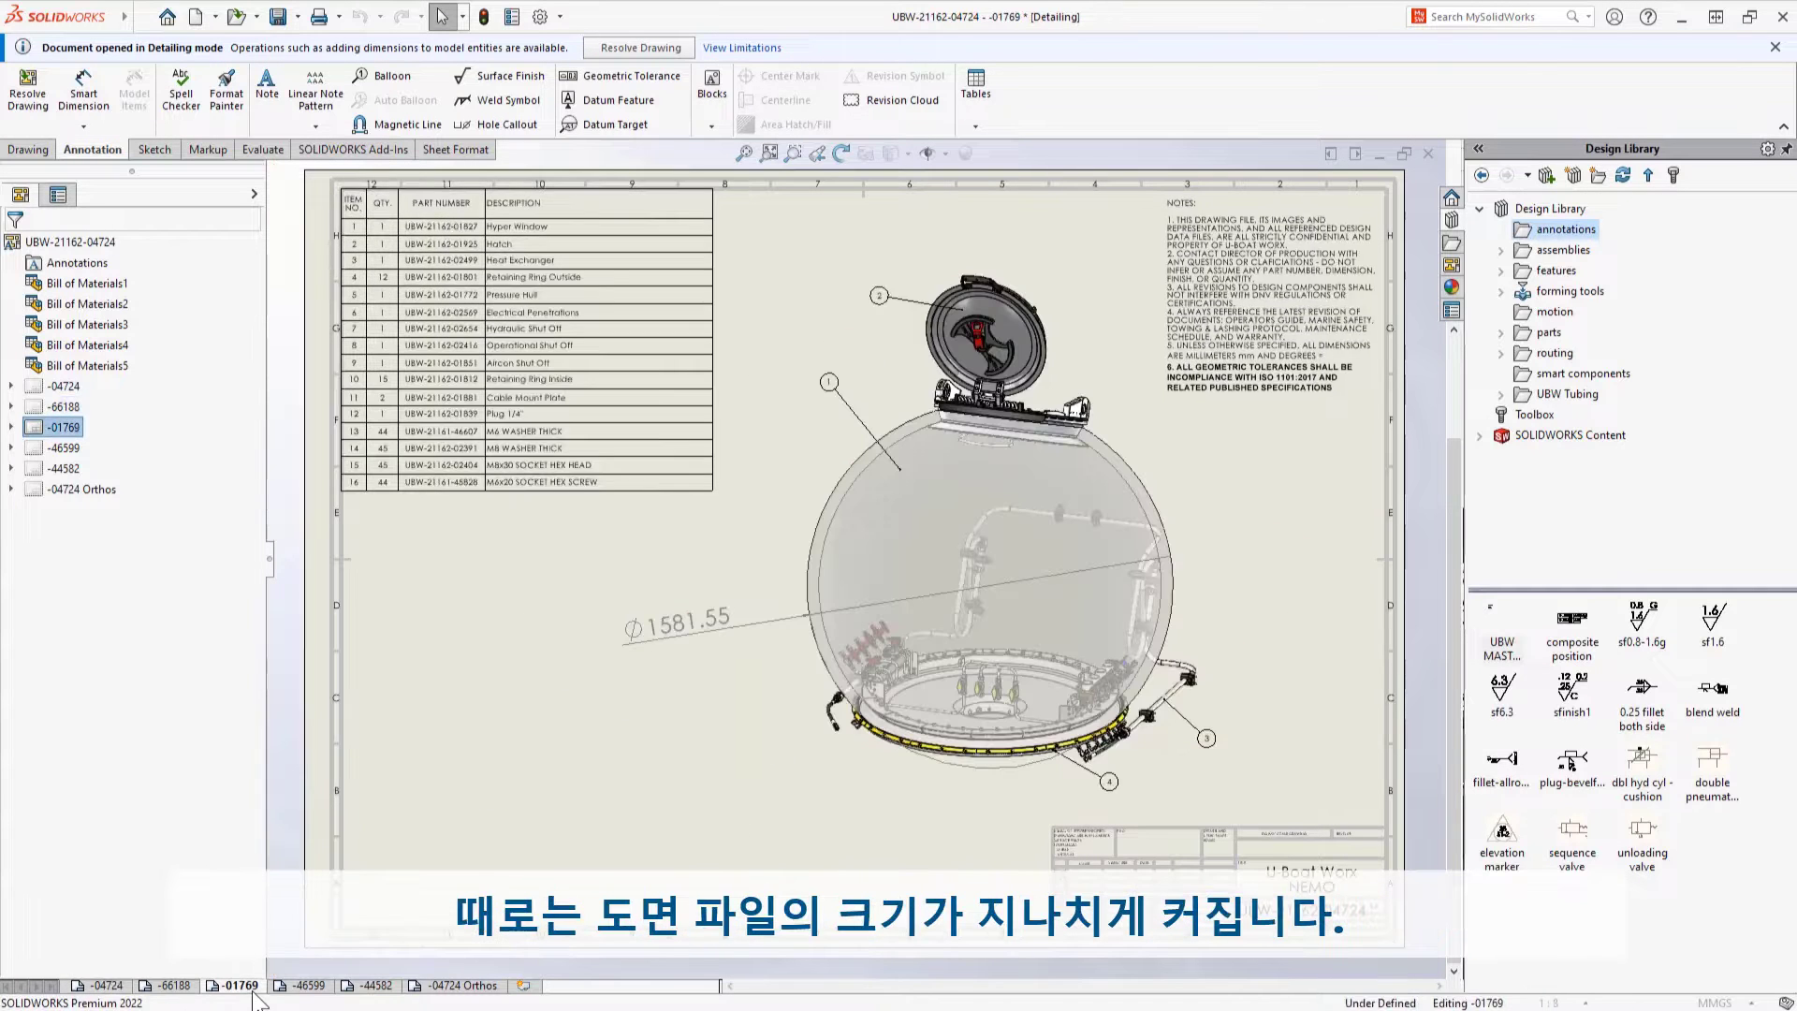
{"action": "left_click", "coordinate": [308, 983]}
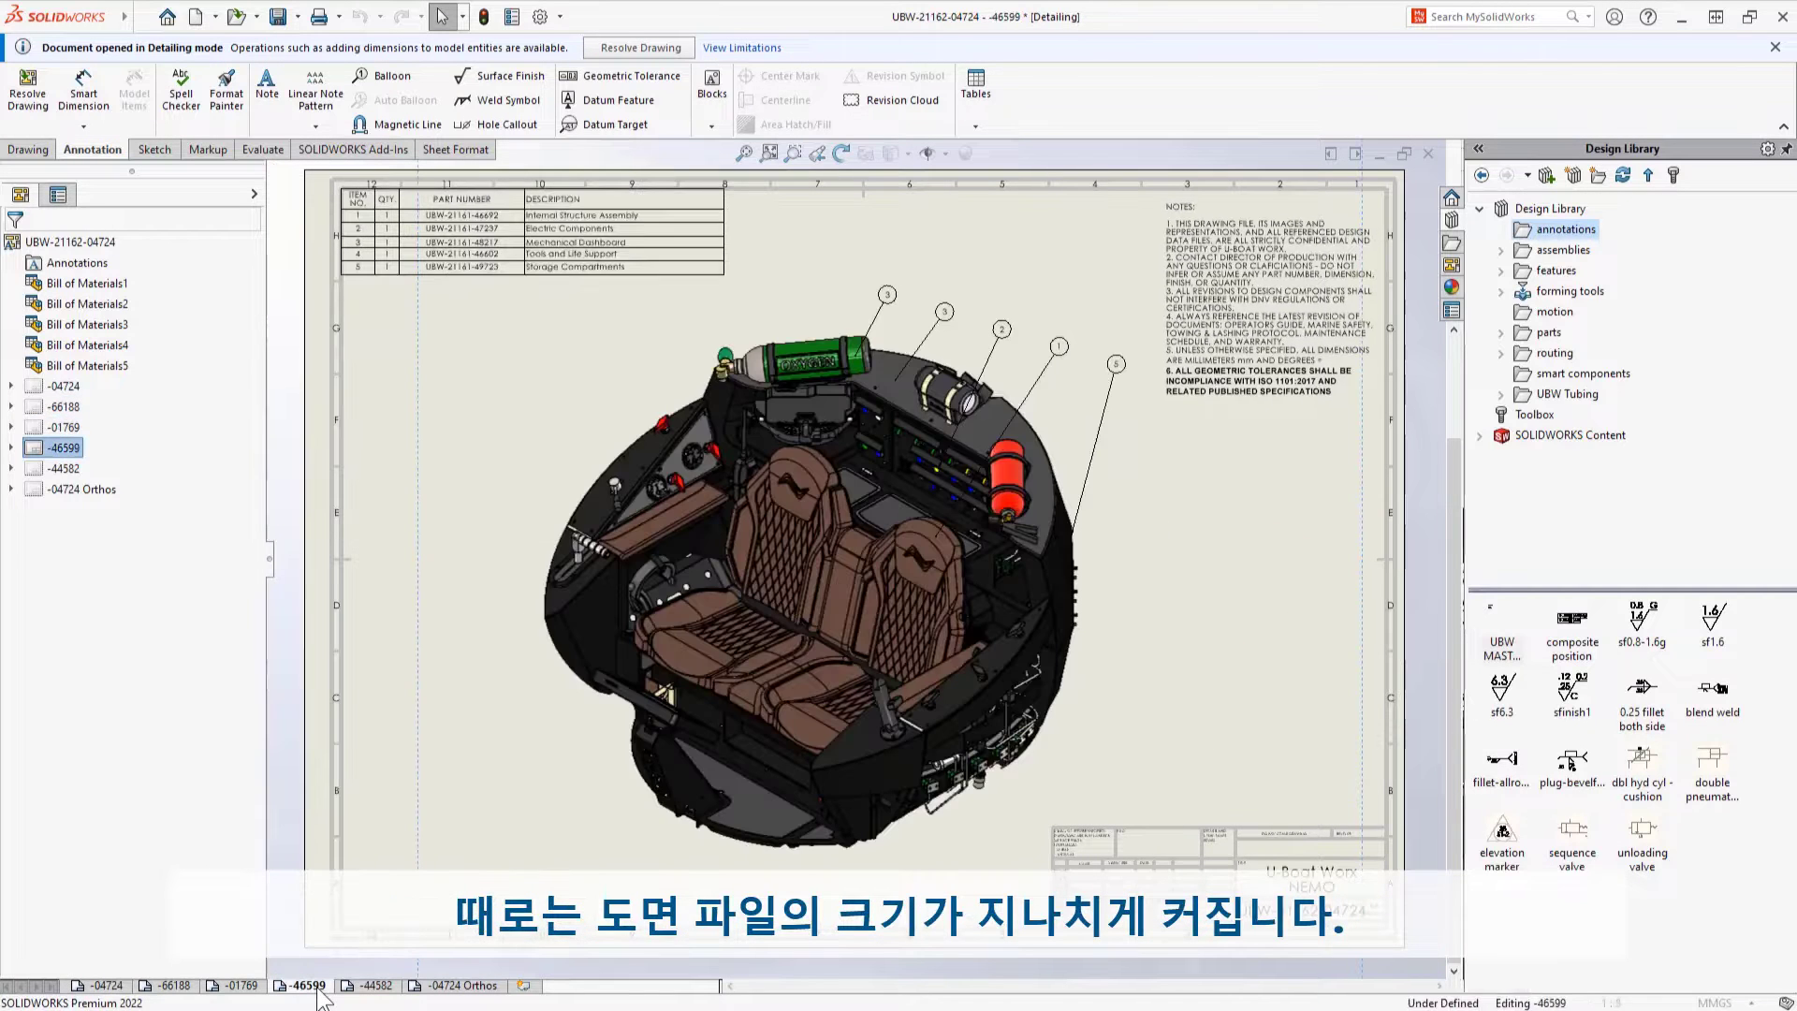
{"action": "left_click", "coordinate": [368, 984]}
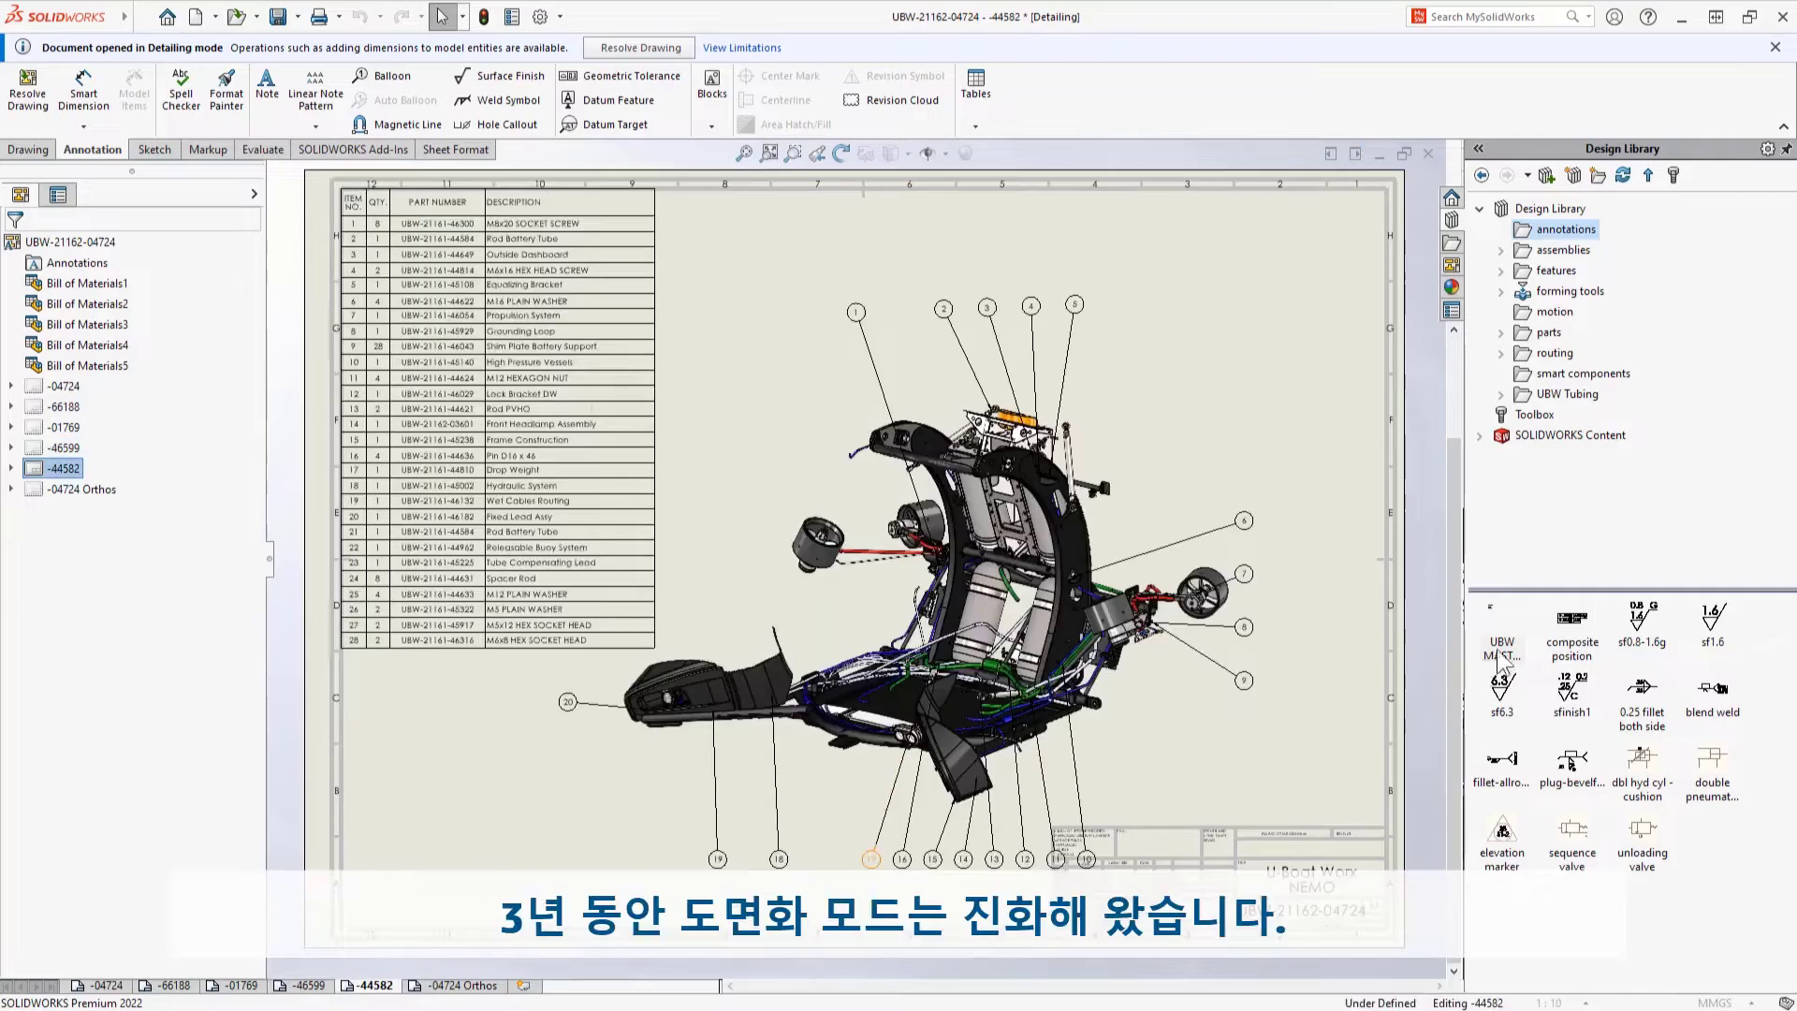
{"action": "left_click_drag", "start_coordinate": [1502, 645], "coordinate": [1155, 196]}
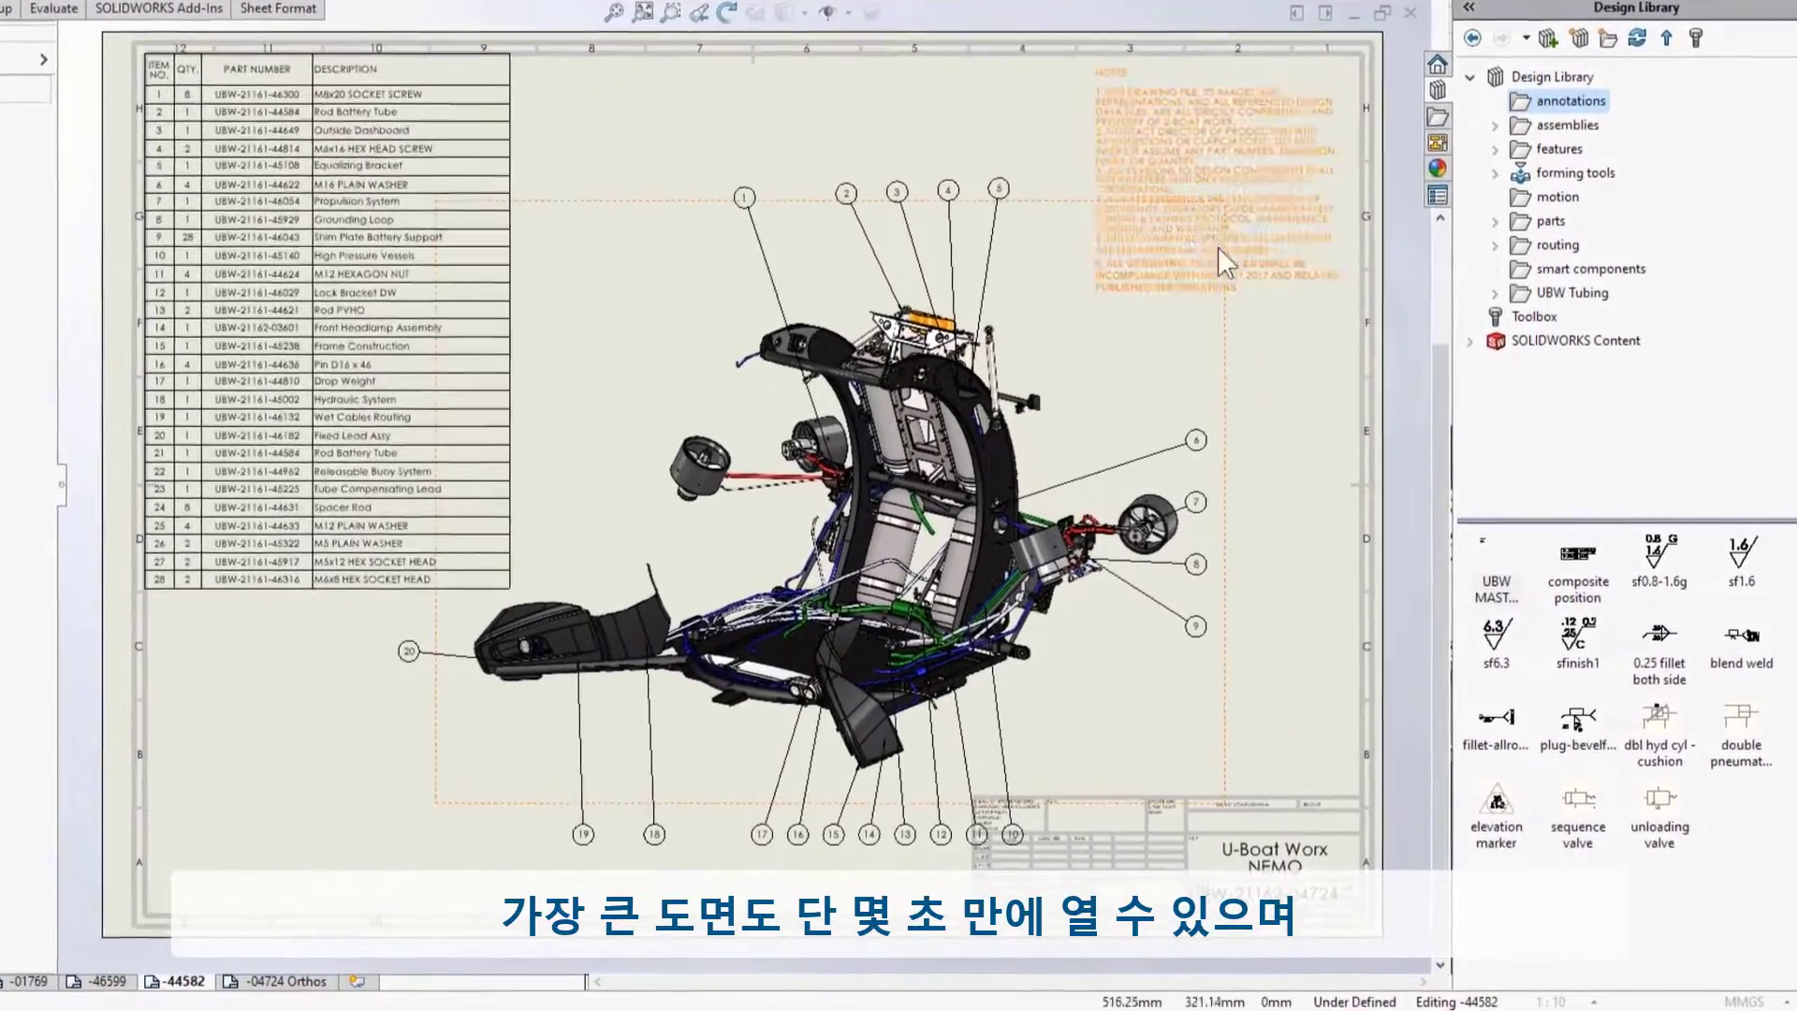
Edit the master notes block and make note 6 bold
{"action": "double_click", "coordinate": [1224, 261]}
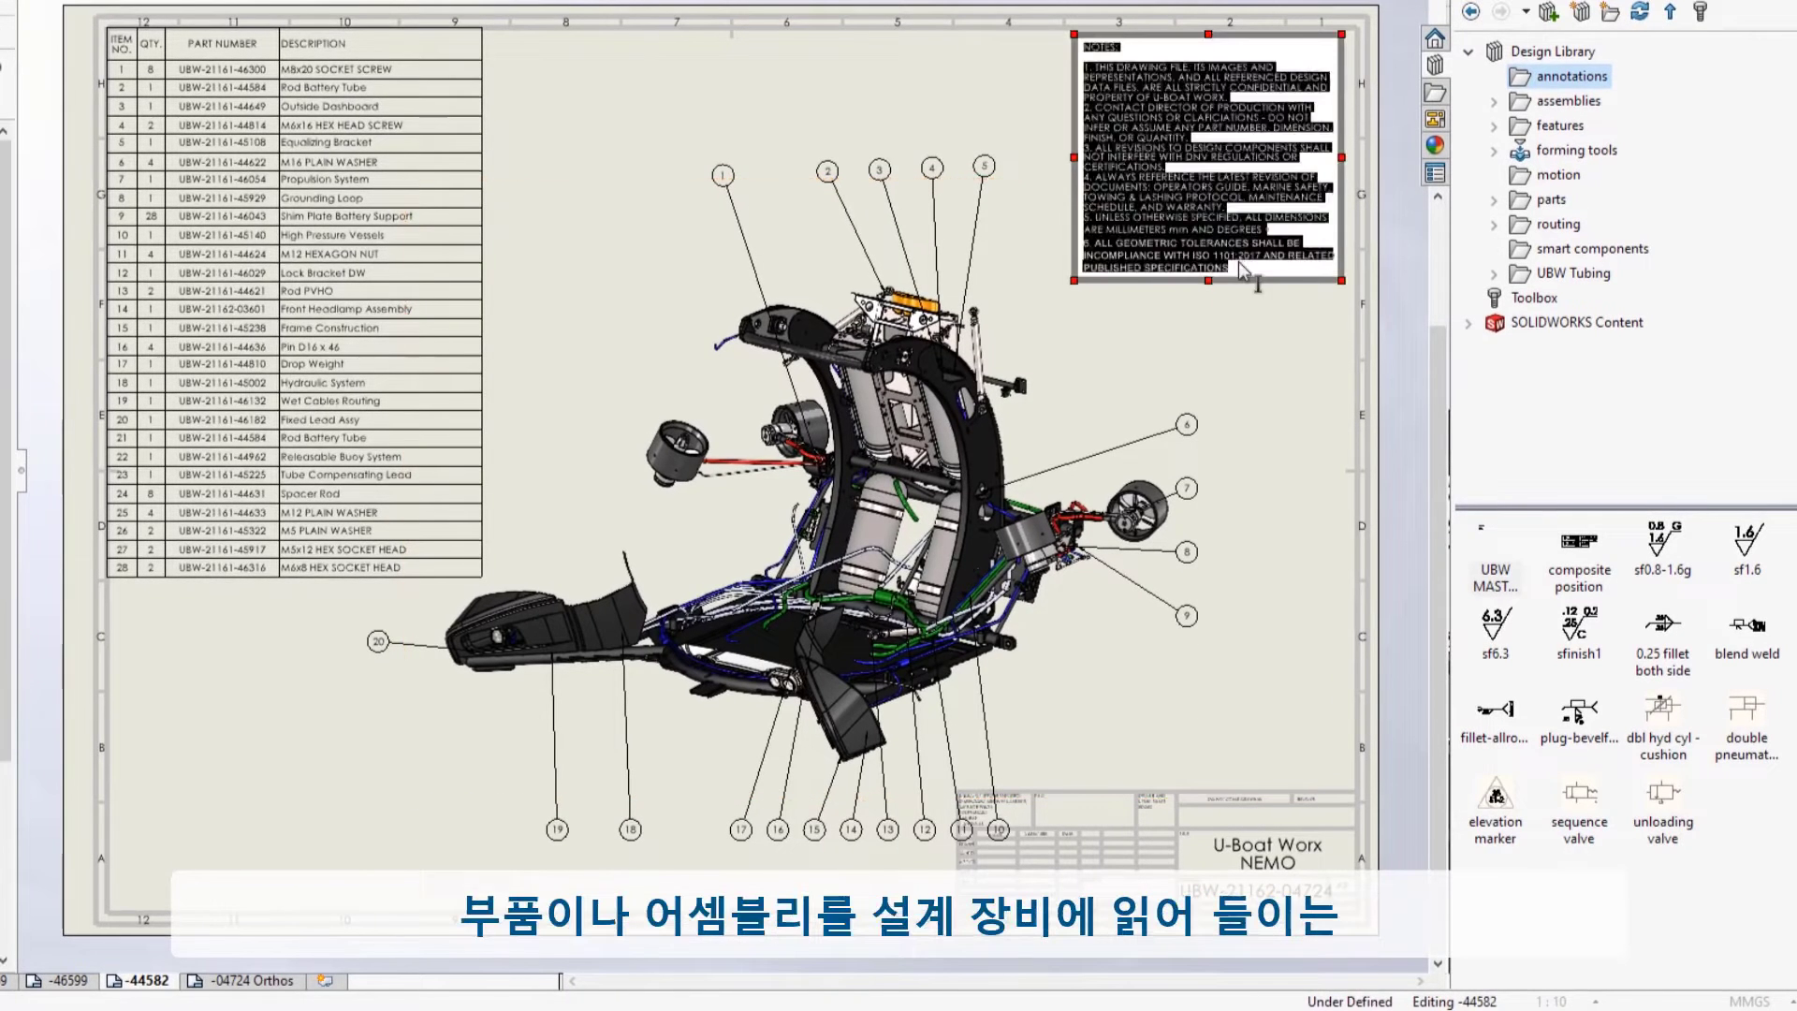
{"action": "left_click", "coordinate": [1238, 262]}
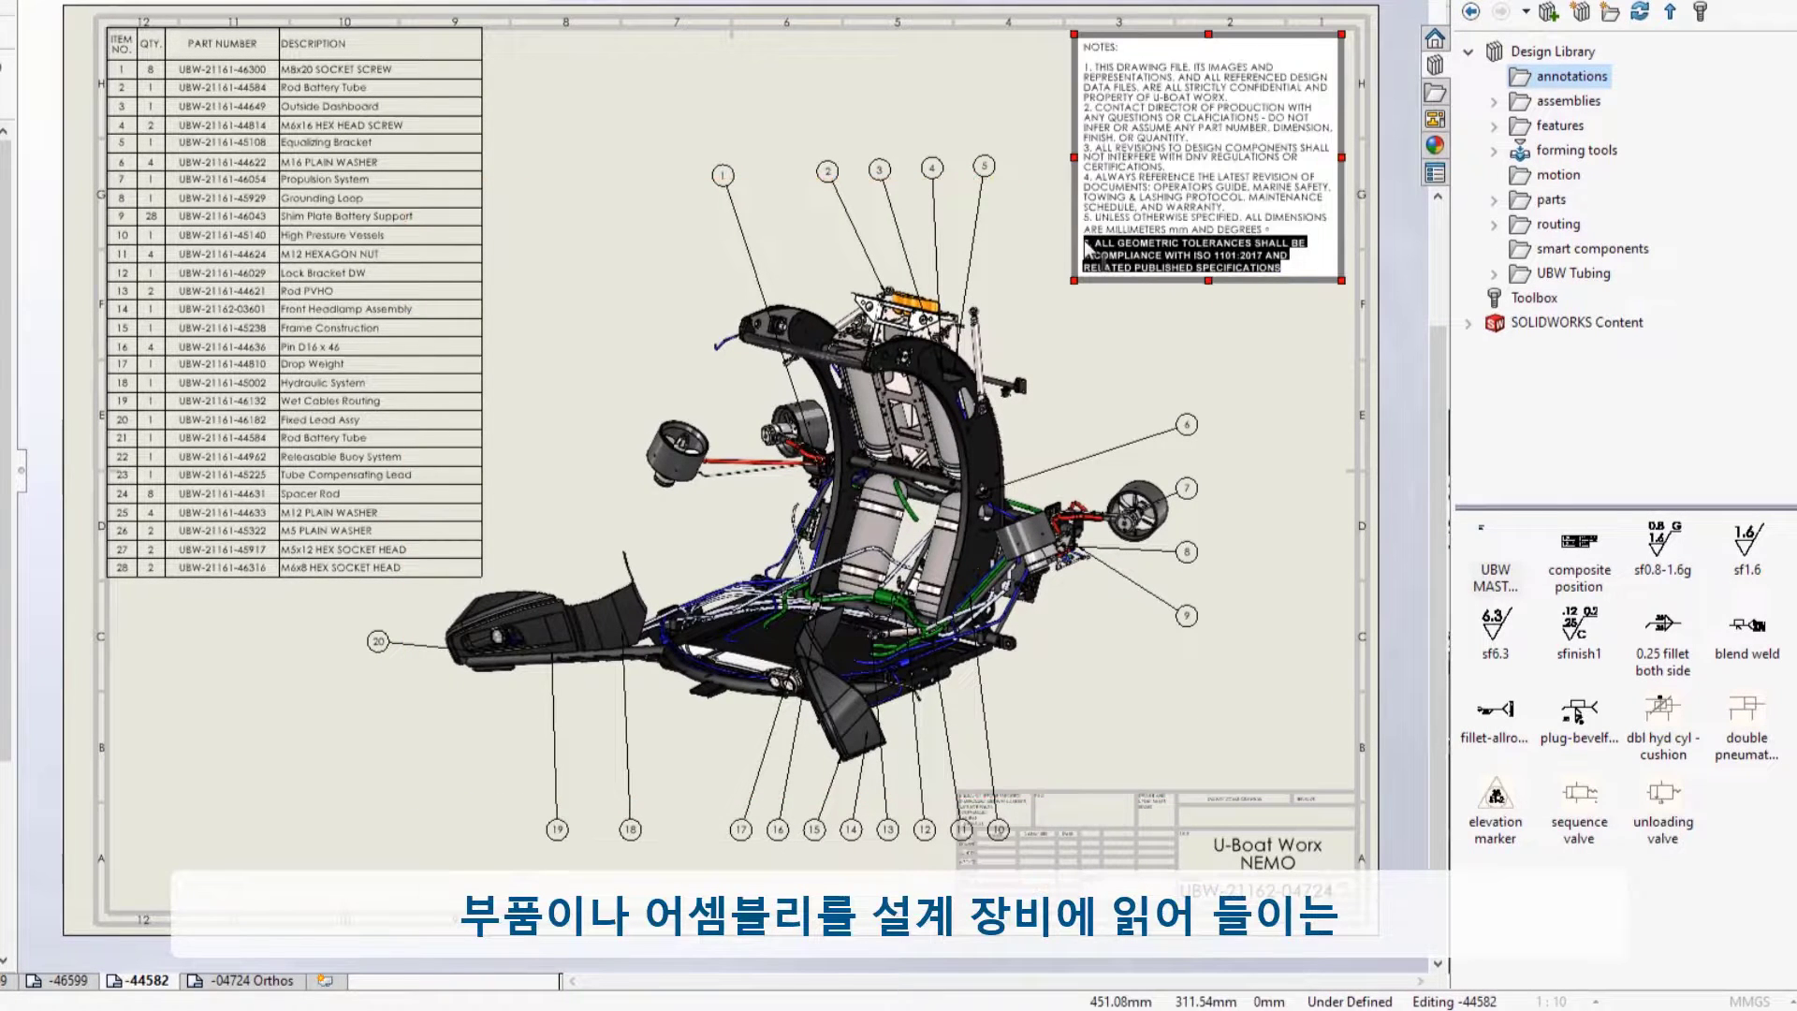
{"action": "left_click", "coordinate": [1058, 251]}
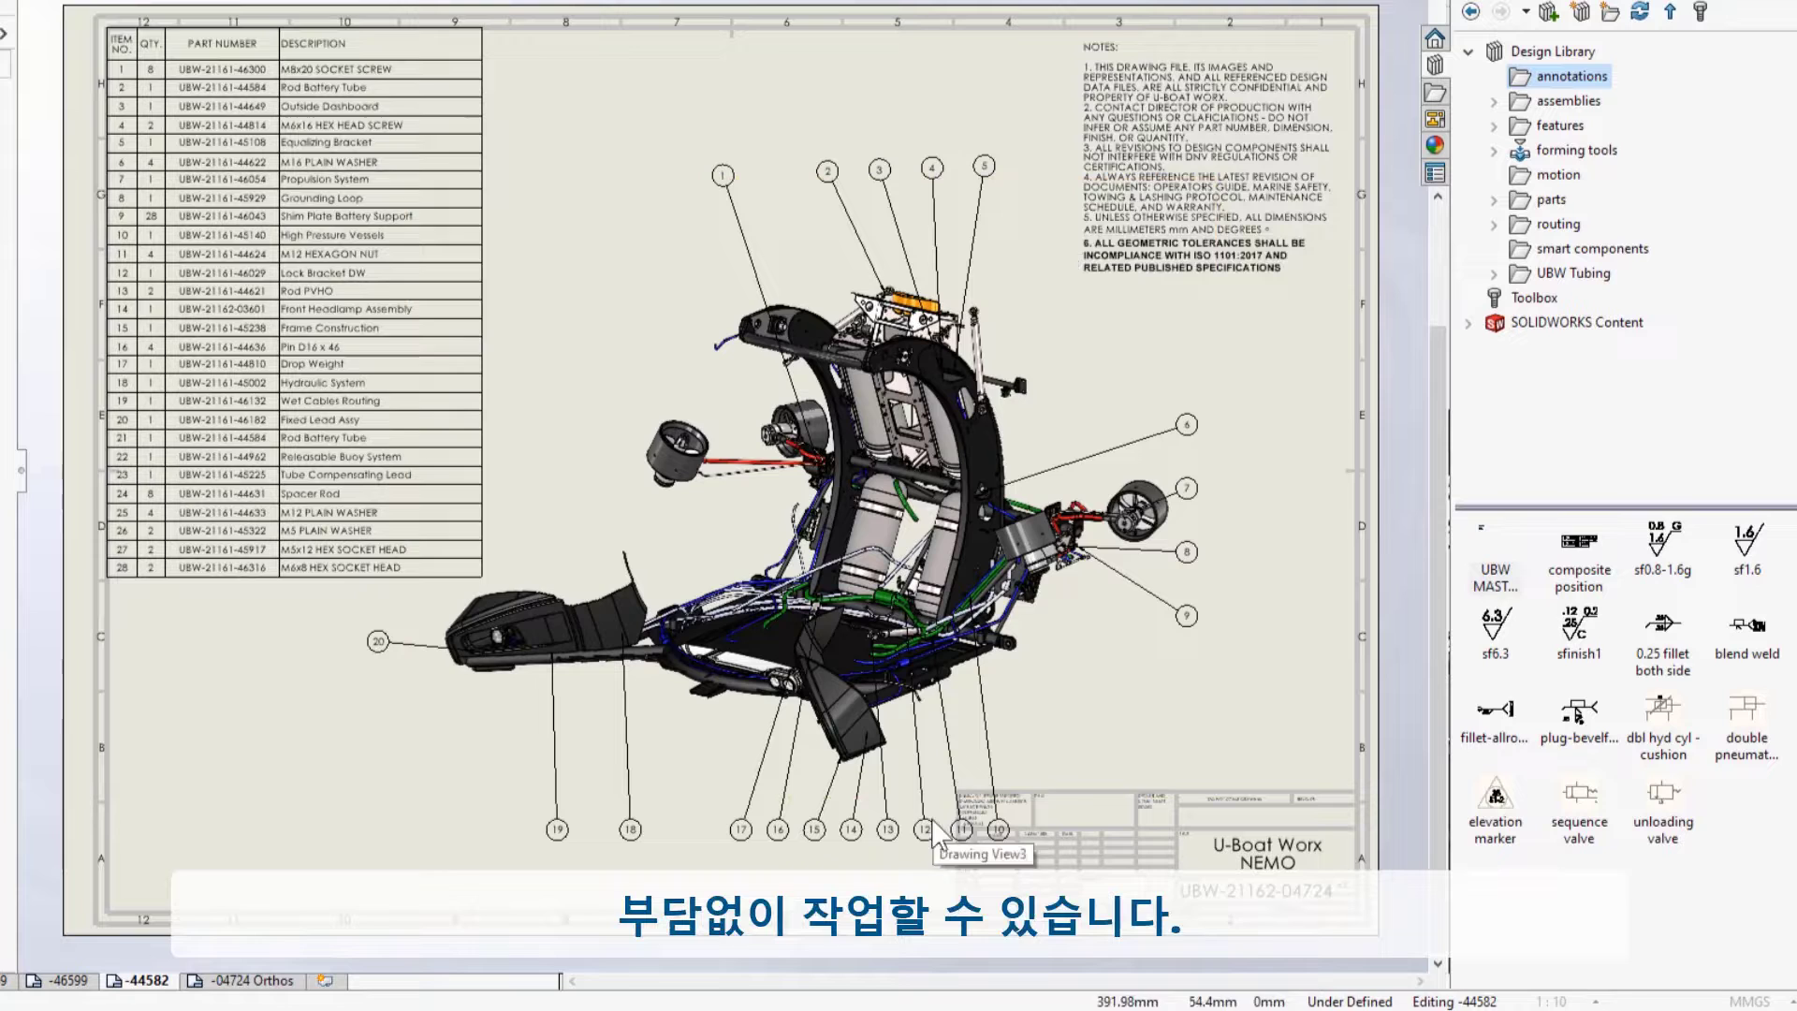
Raise the bottom row of balloons along the magnetic line and clear the selection
{"action": "mouse_move", "coordinate": [1027, 824]}
{"action": "left_mouse_down"}
{"action": "mouse_move", "coordinate": [1032, 776]}
{"action": "mouse_move", "coordinate": [1095, 775]}
{"action": "left_mouse_up"}
{"action": "left_click", "coordinate": [628, 480]}
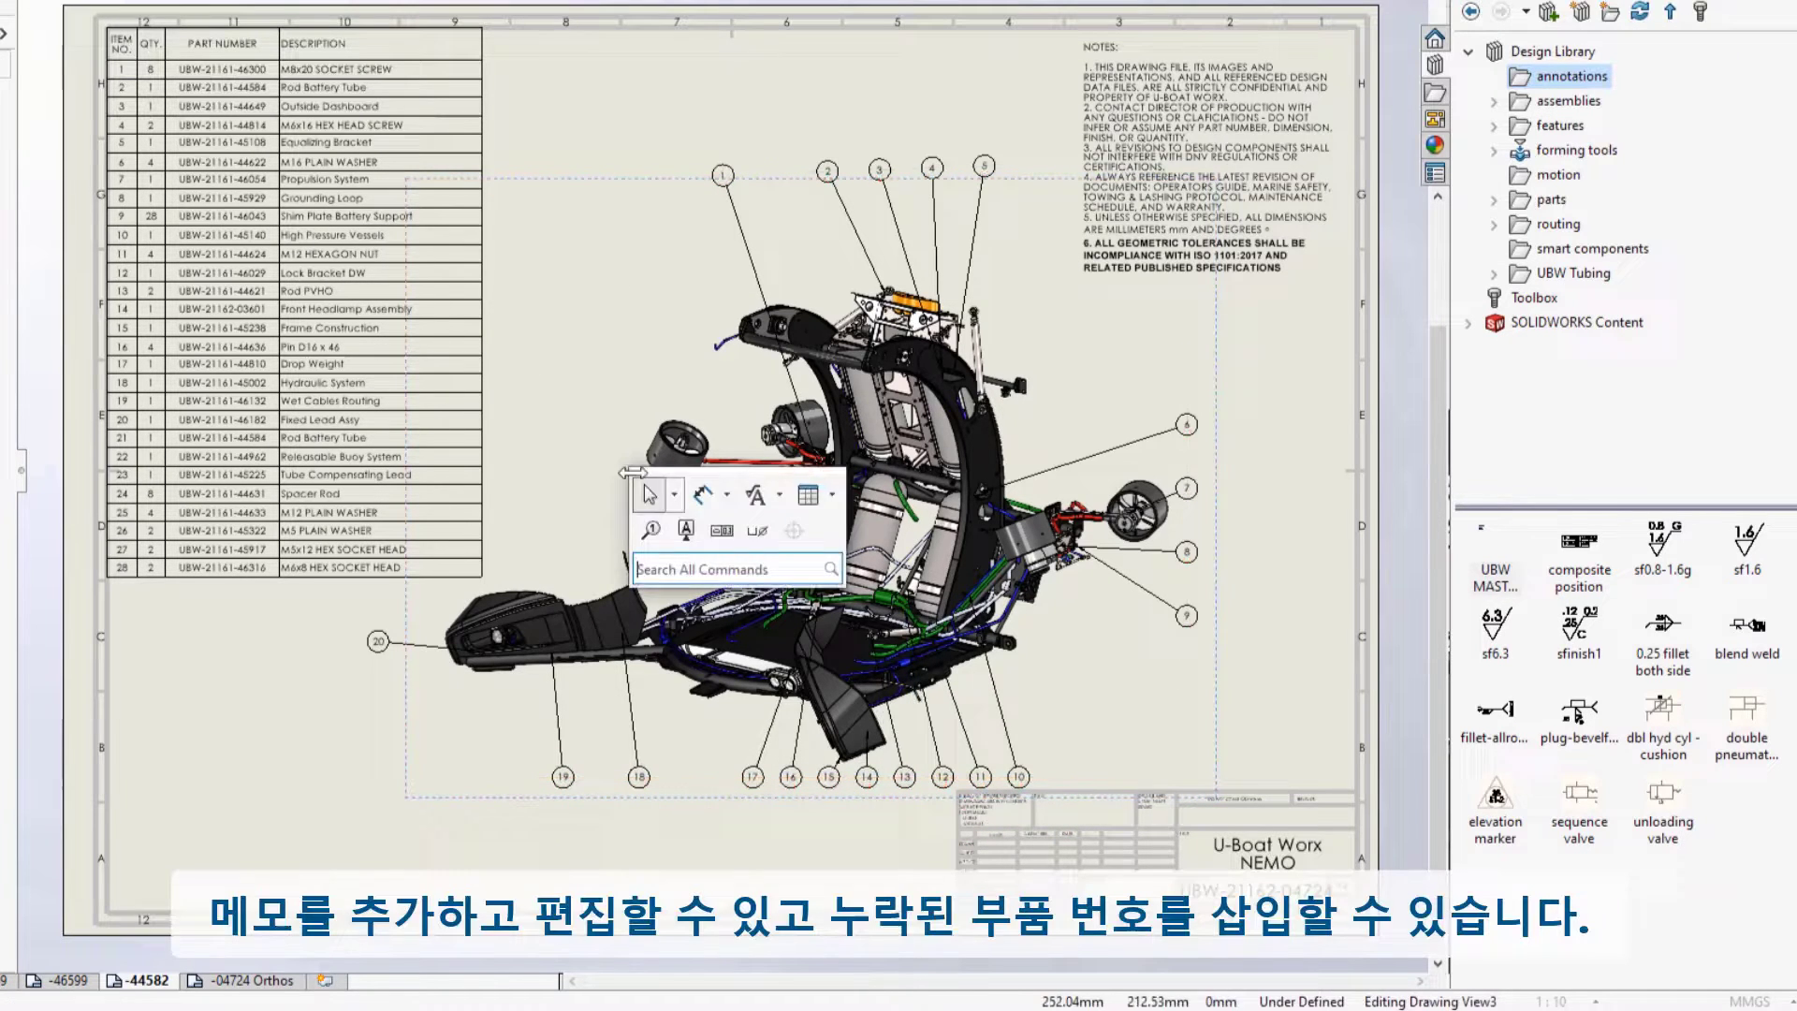
{"action": "key", "text": "Escape"}
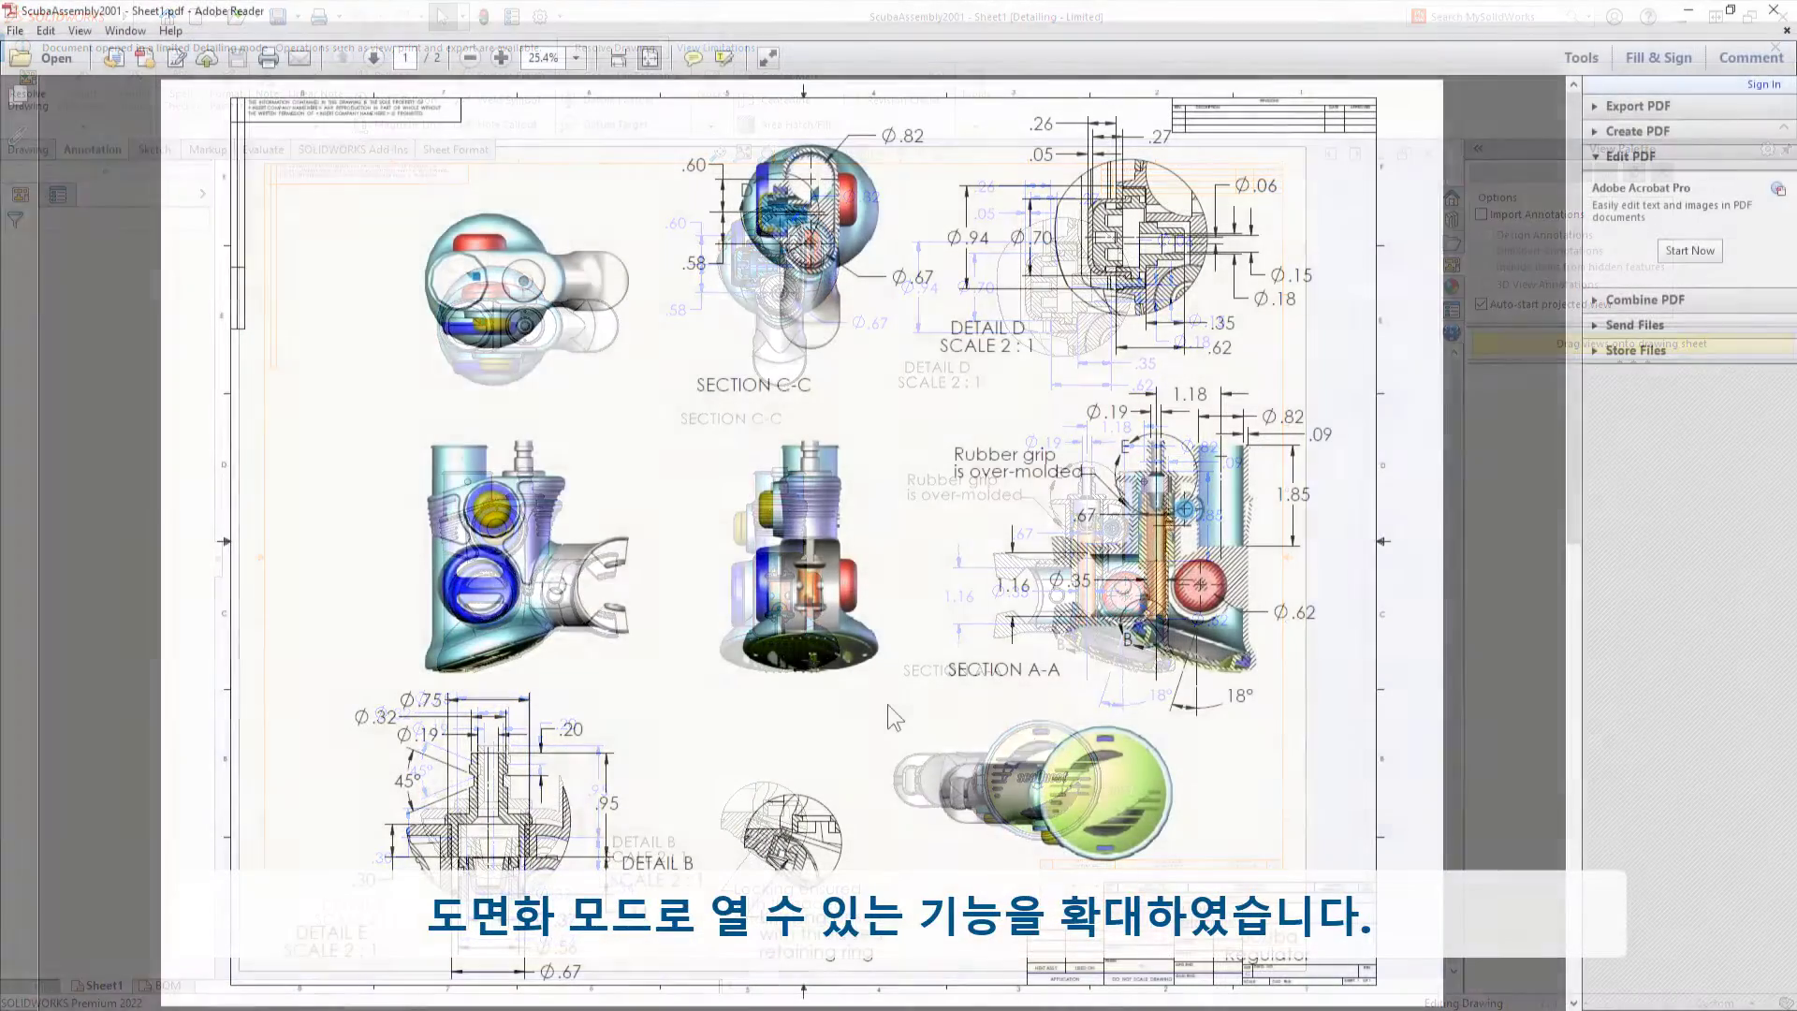
{"action": "key", "text": "Page_Down"}
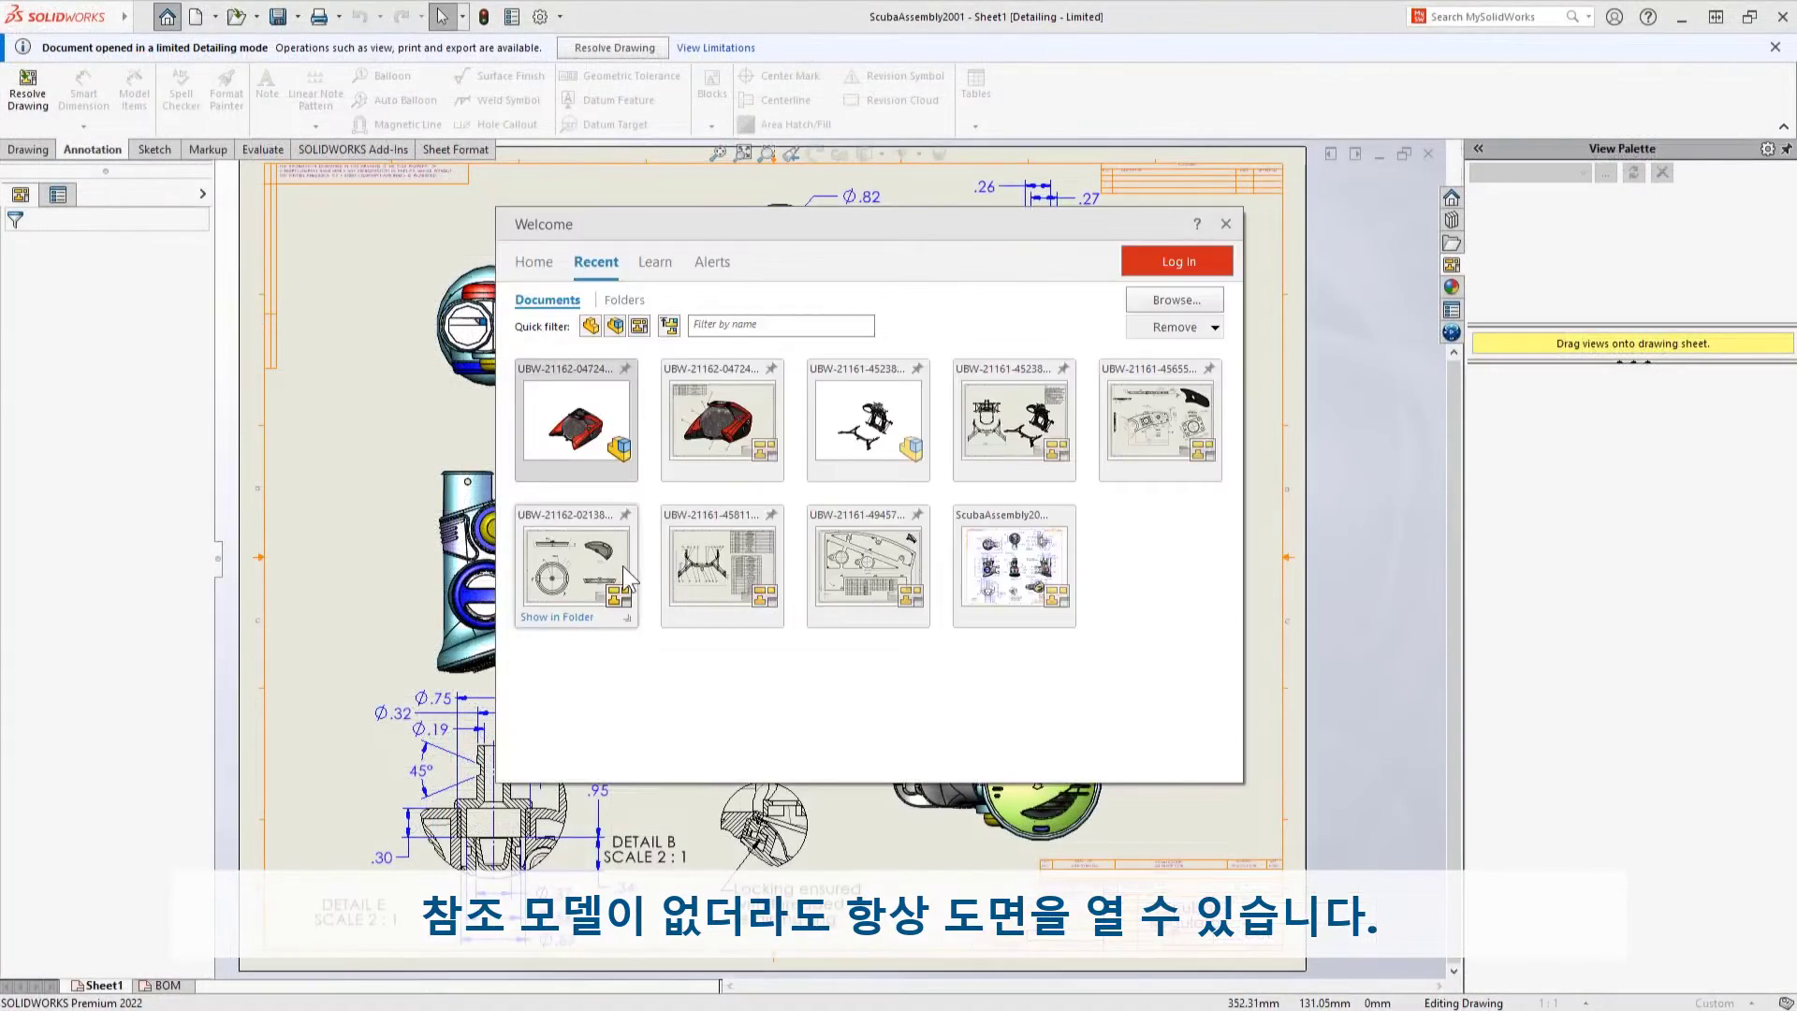
{"action": "left_click", "coordinate": [622, 566]}
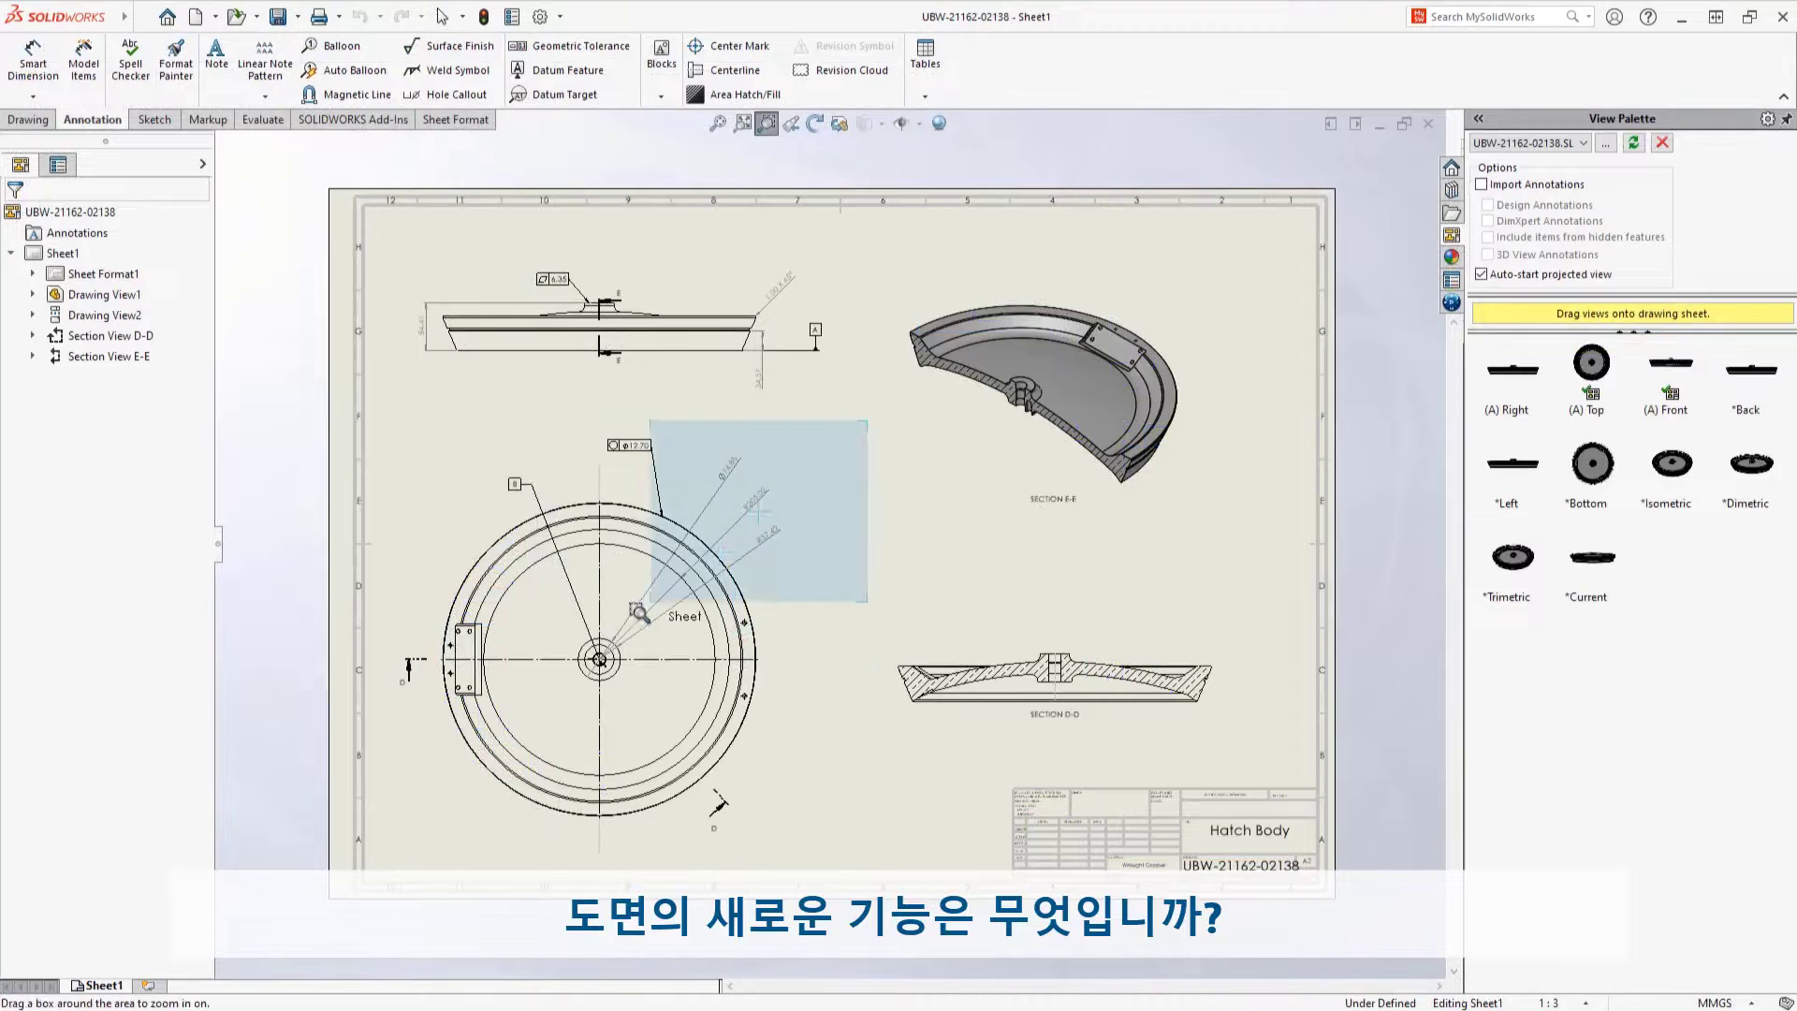
Toggle the top view's circular dimensions: Ø74.85 to radius, R205.02 to Ø410.05, R37.42 to Ø74.85
{"action": "left_click_drag", "start_coordinate": [867, 420], "coordinate": [638, 613]}
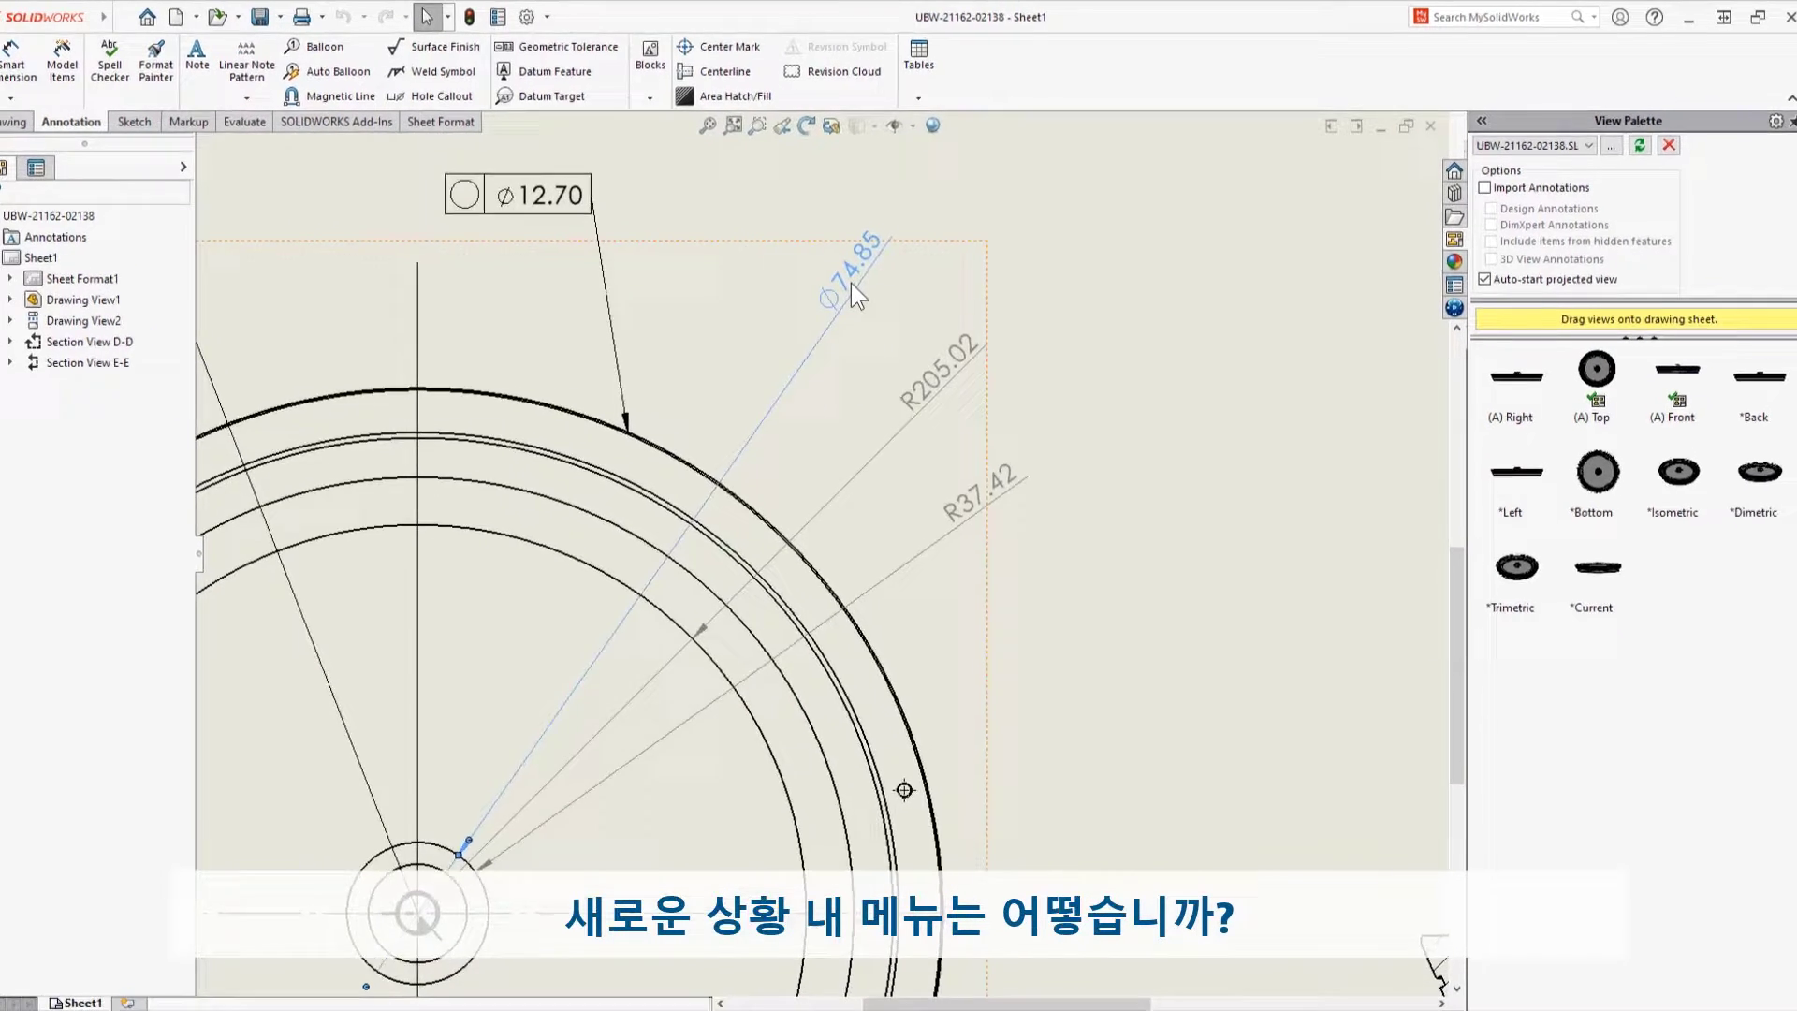
{"action": "left_click", "coordinate": [852, 282]}
{"action": "left_click", "coordinate": [884, 428]}
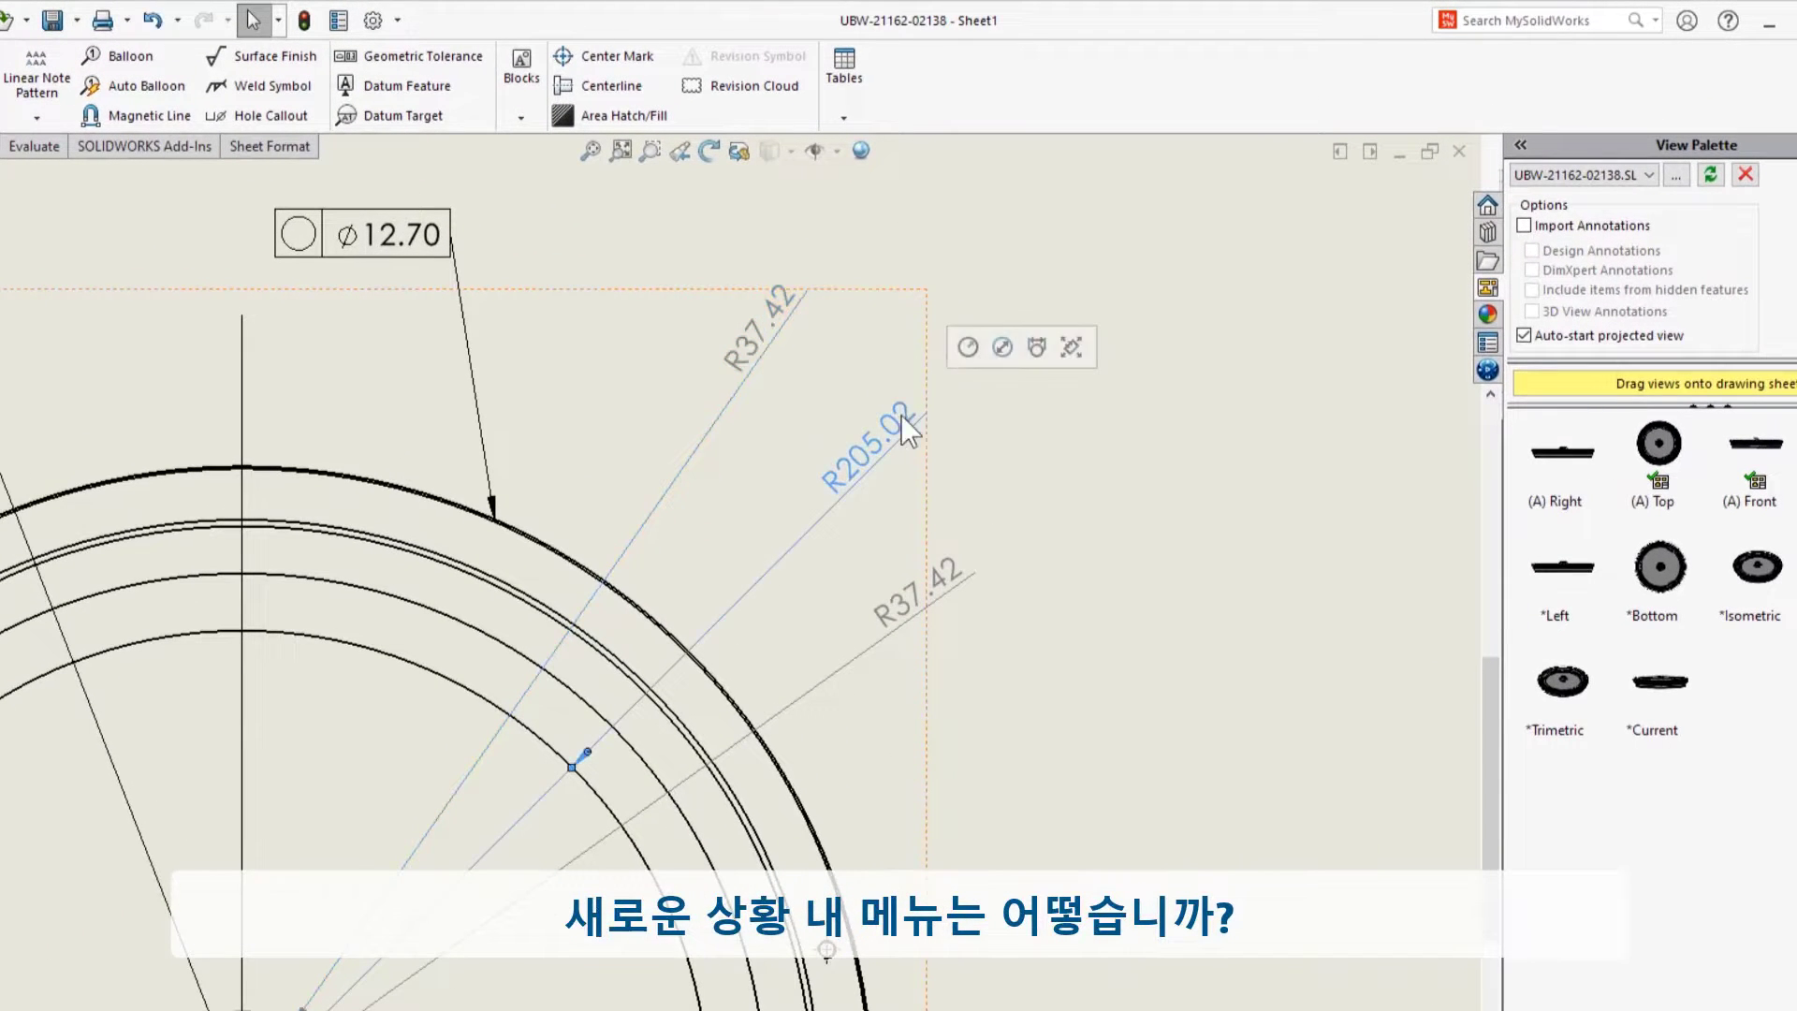
{"action": "left_click", "coordinate": [920, 593]}
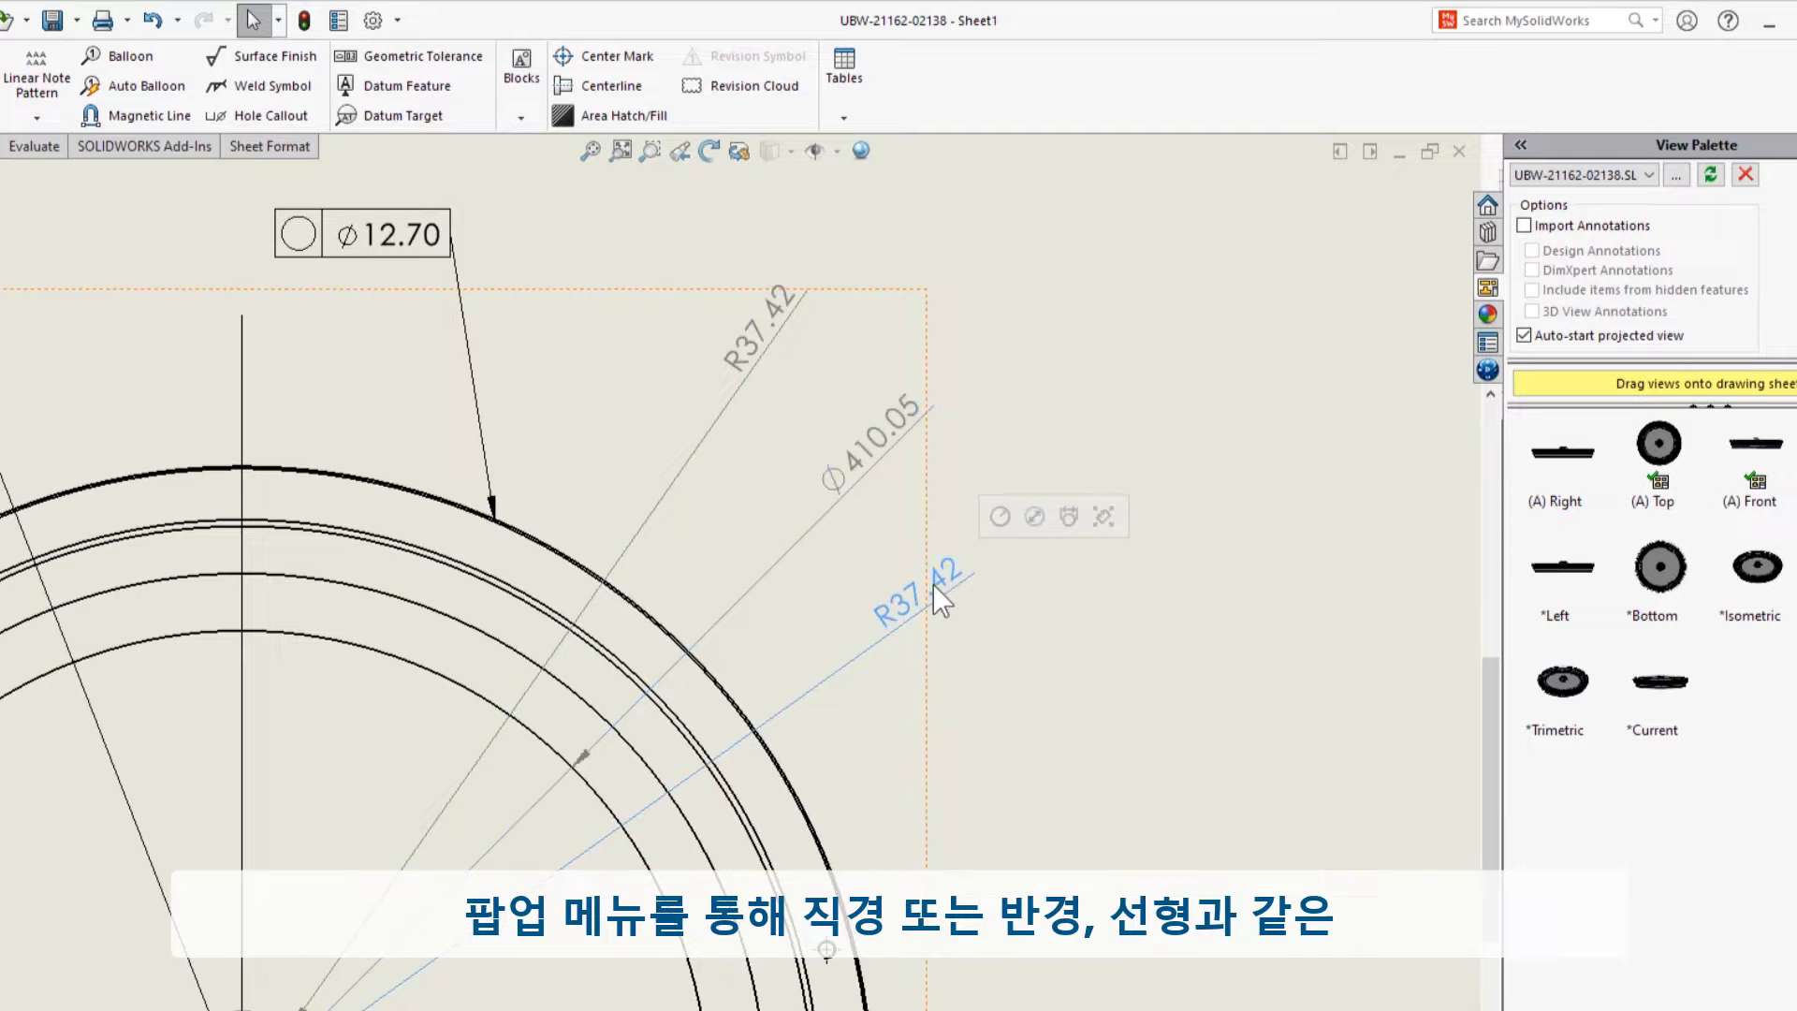
{"action": "left_click", "coordinate": [1069, 517]}
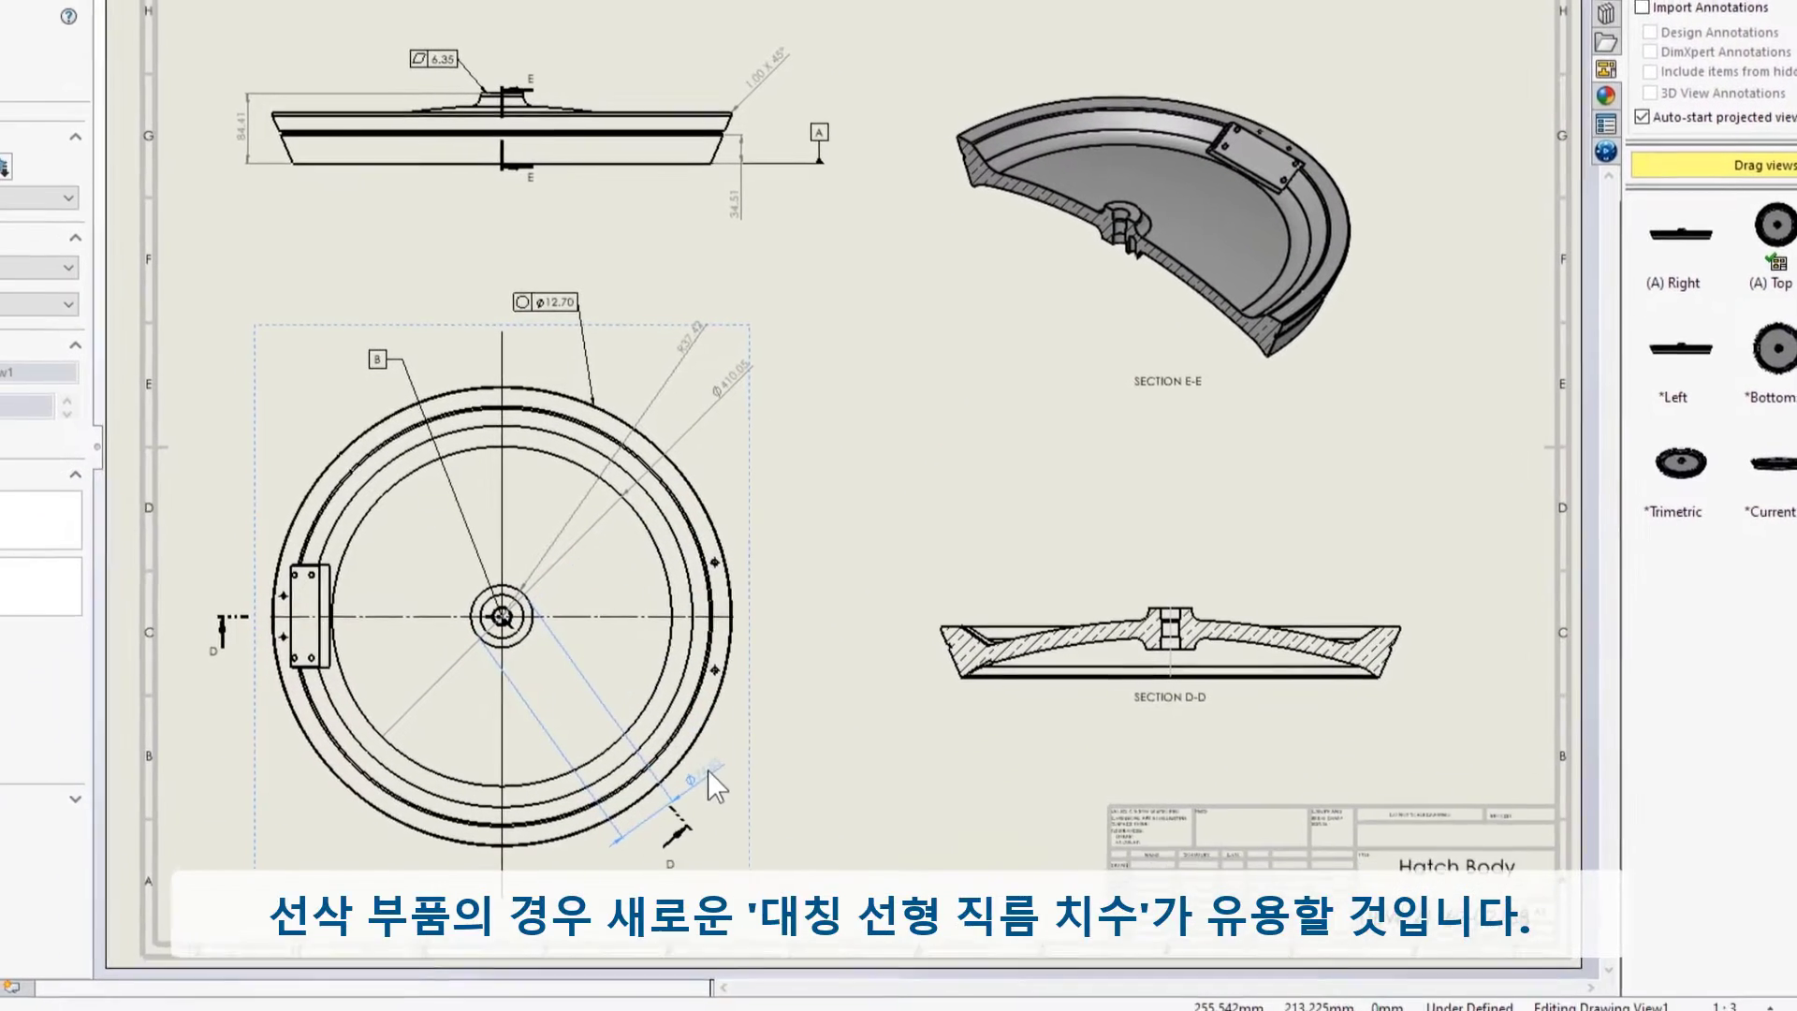
{"action": "left_click", "coordinate": [713, 784]}
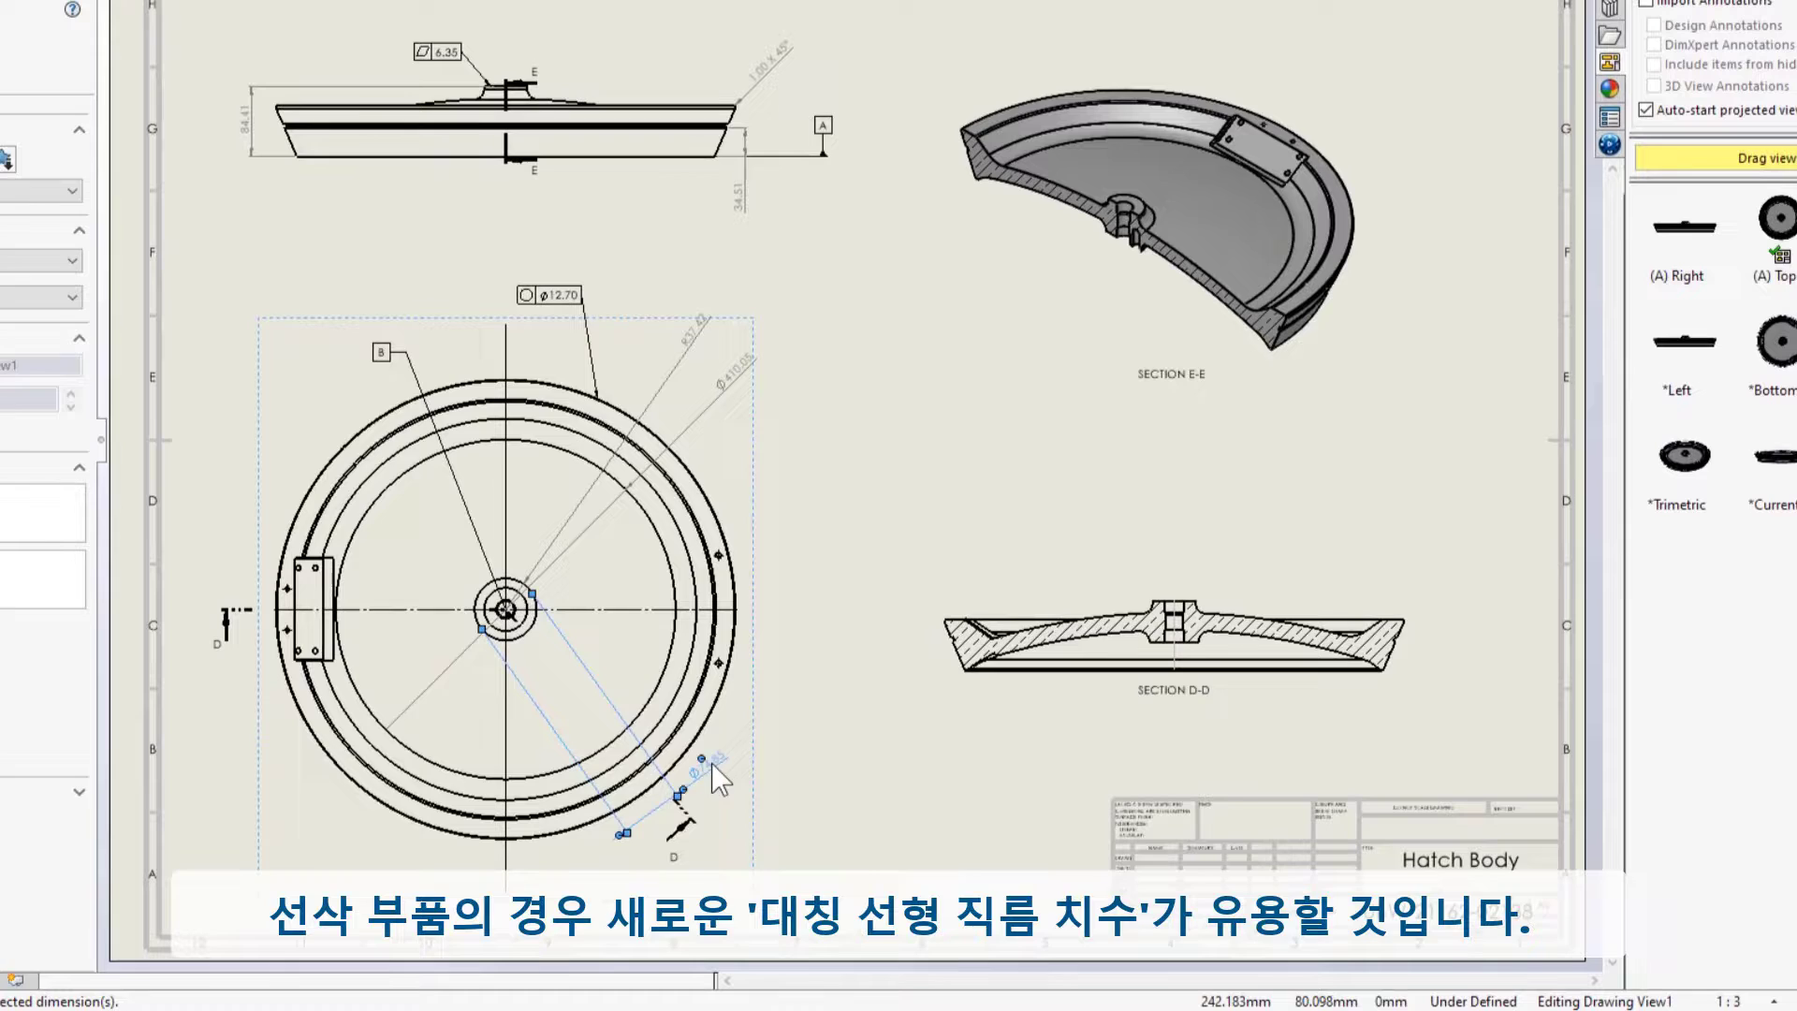
Place symmetric linear diameter dimensions Ø52.00 and Ø554.37 across Section D-D and select them all
{"action": "key", "text": "s"}
{"action": "left_click", "coordinate": [821, 186]}
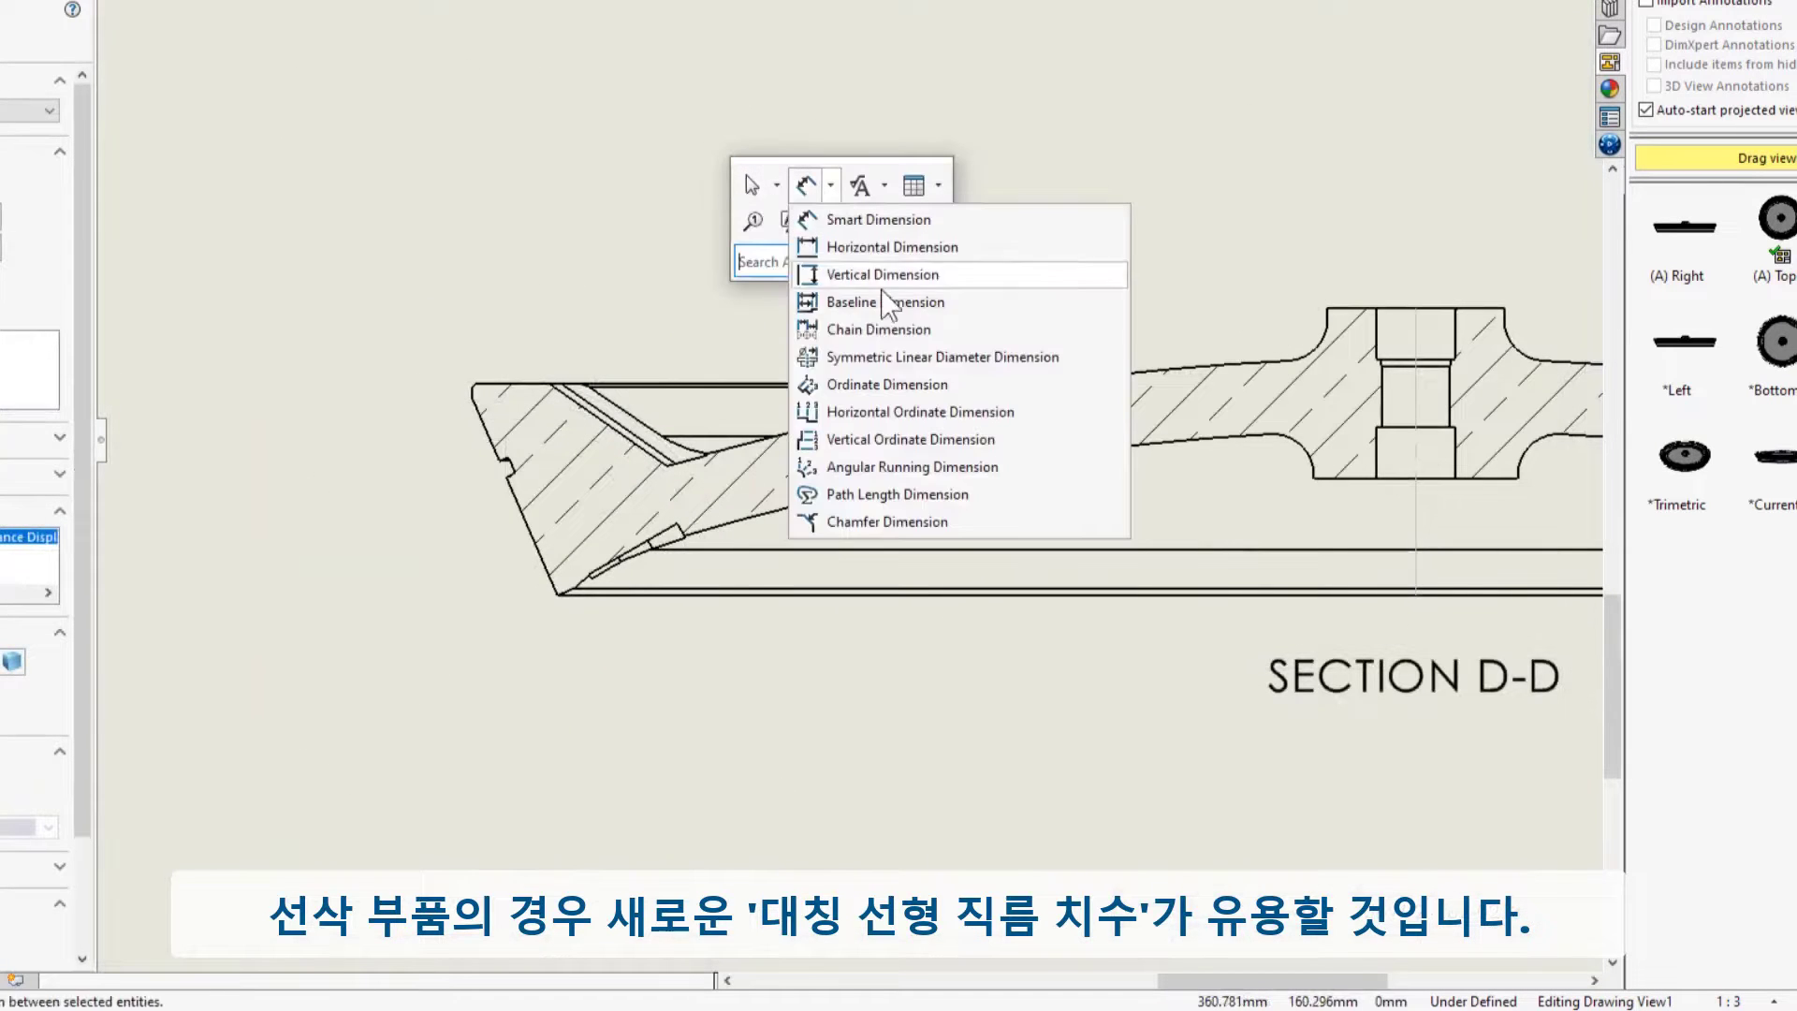
{"action": "left_click", "coordinate": [1070, 368]}
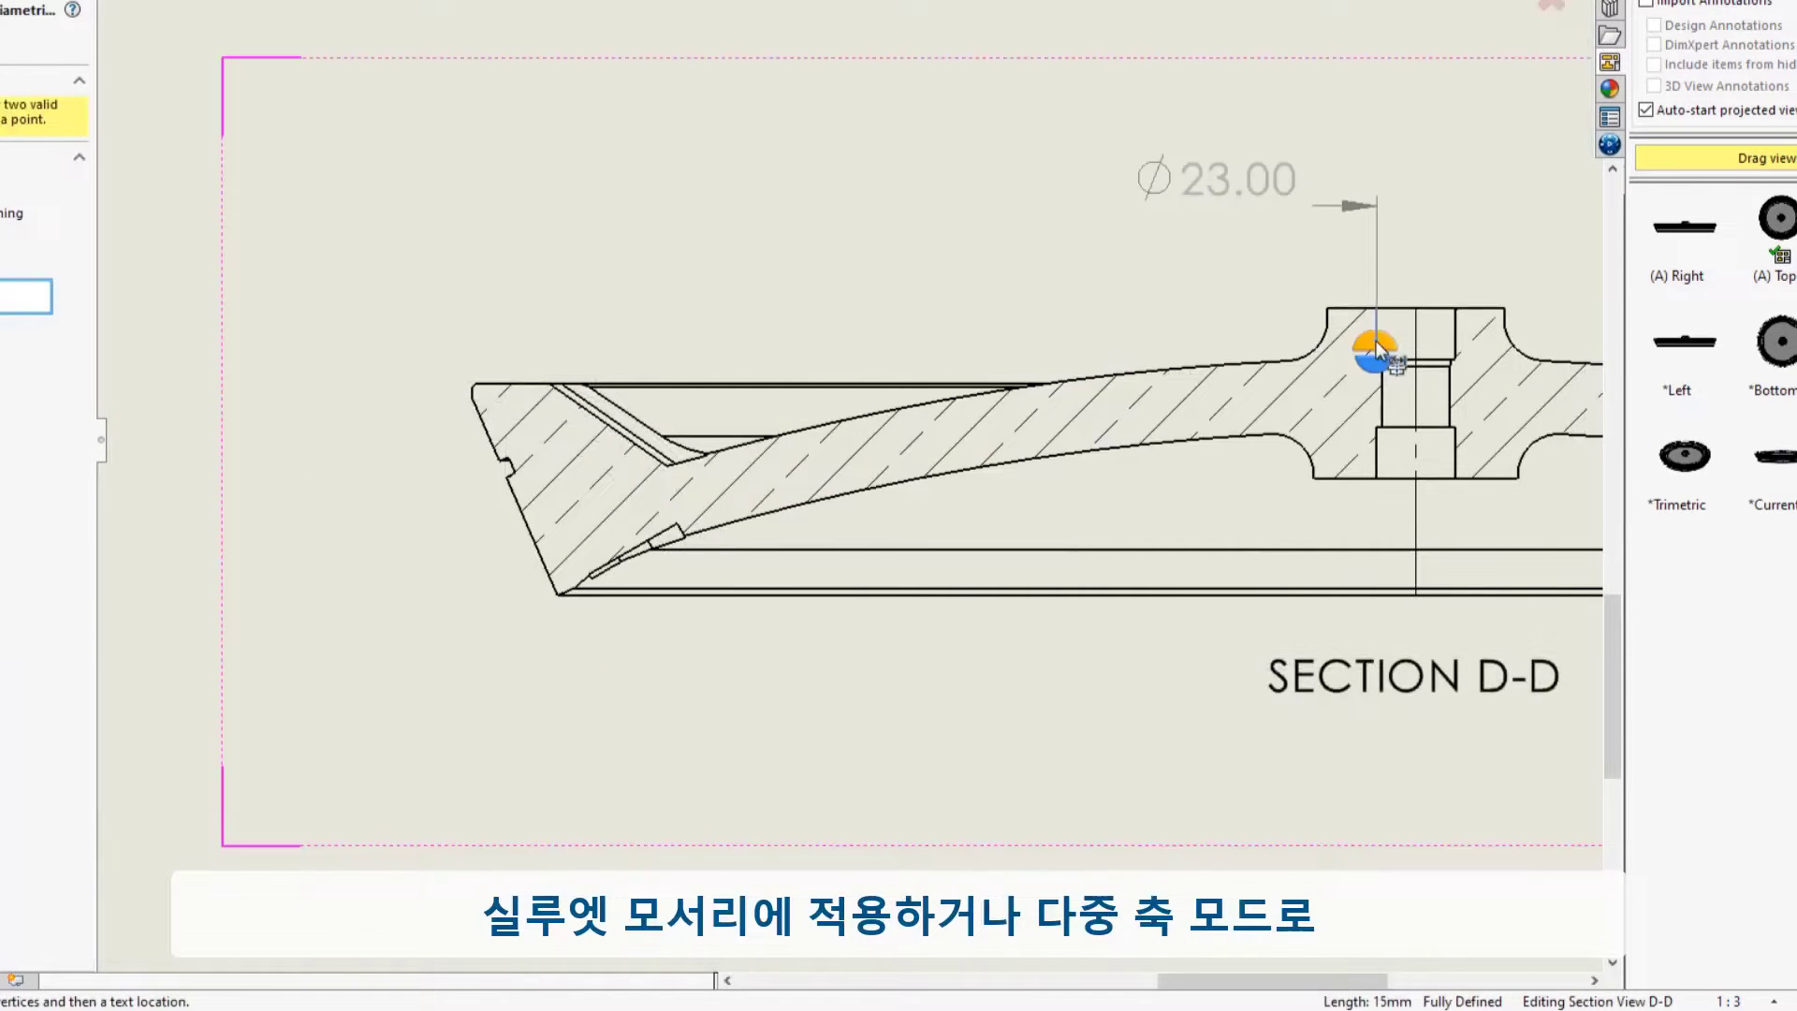
{"action": "left_click", "coordinate": [1359, 239]}
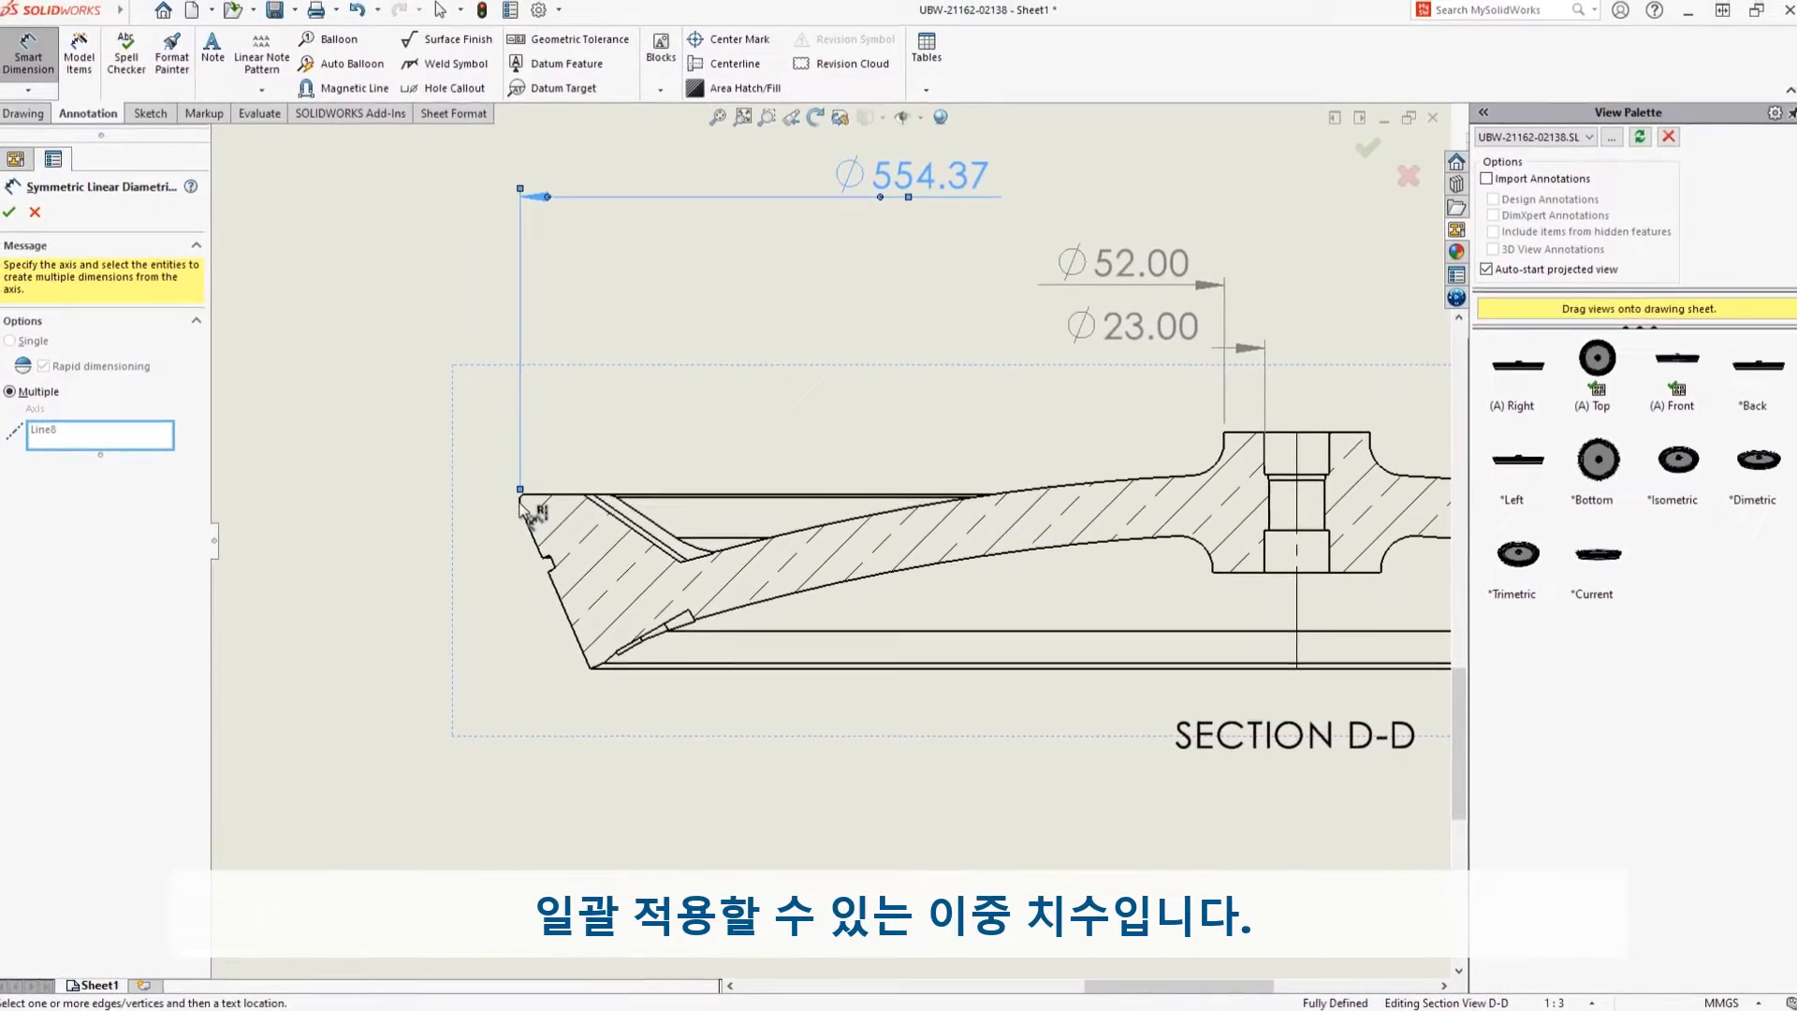
{"action": "left_click", "coordinate": [530, 508]}
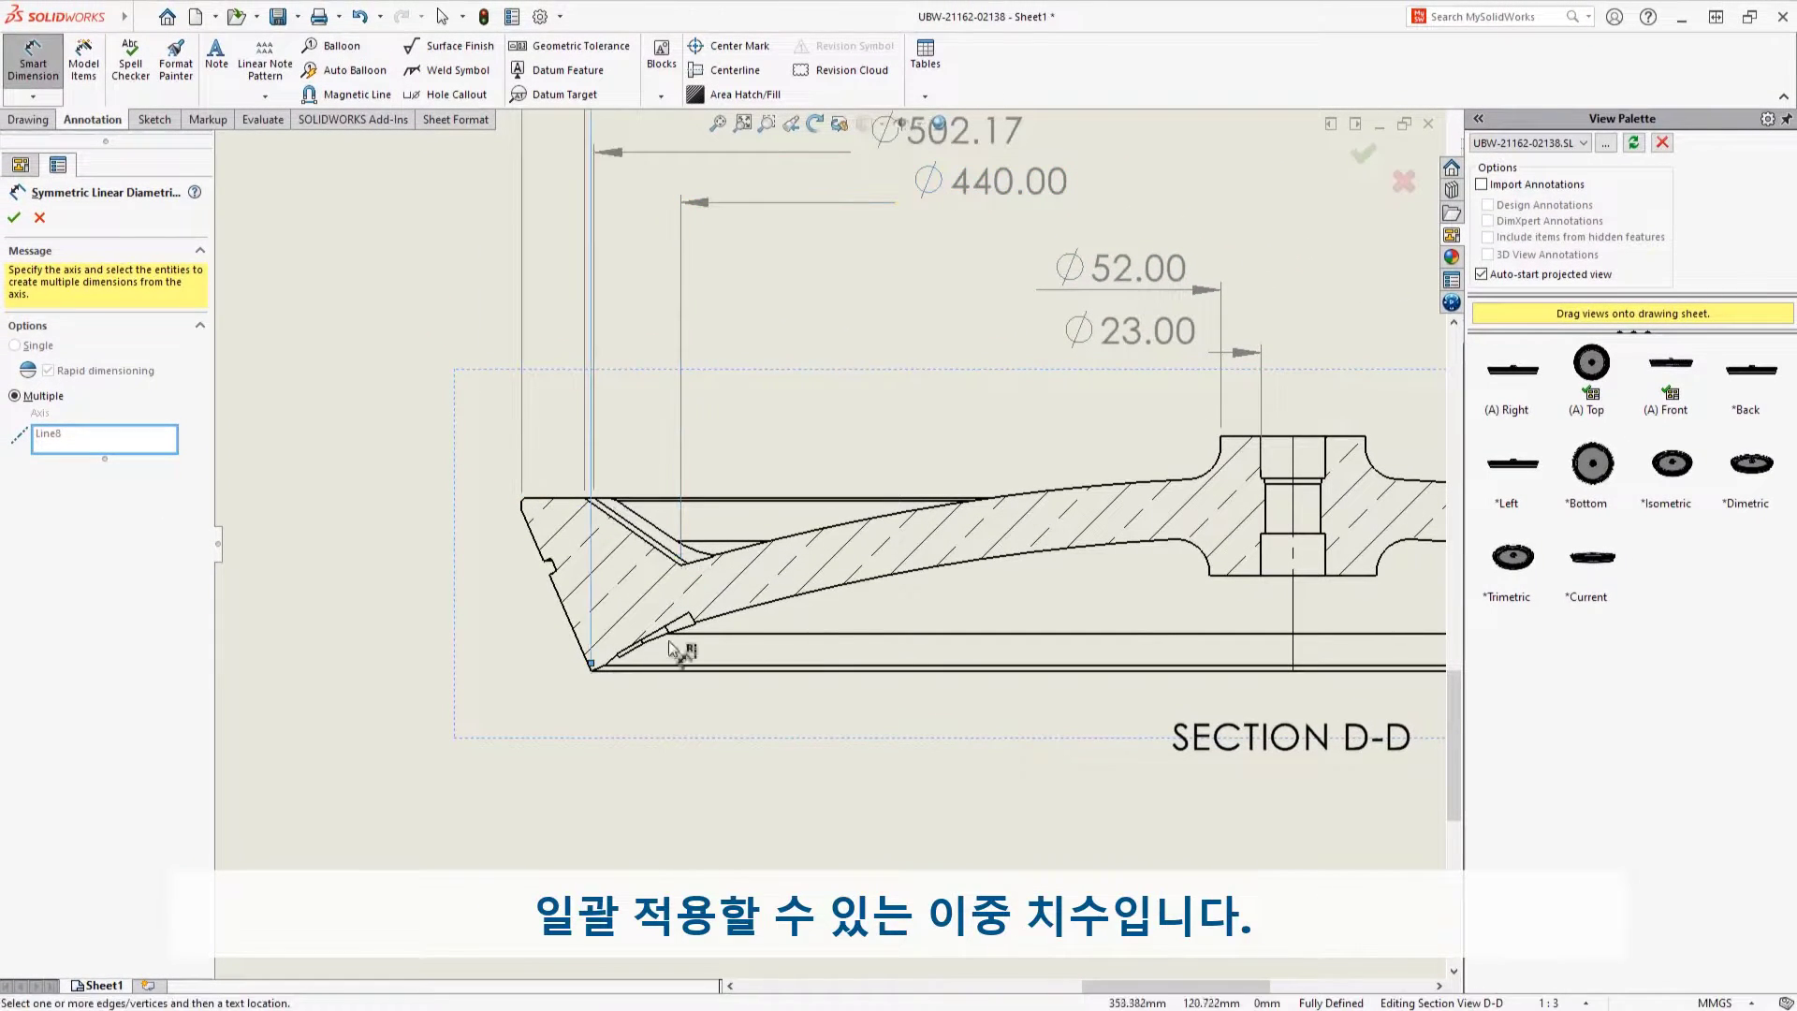
{"action": "scroll", "coordinate": [737, 569], "scroll_direction": "down", "scroll_amount": 3}
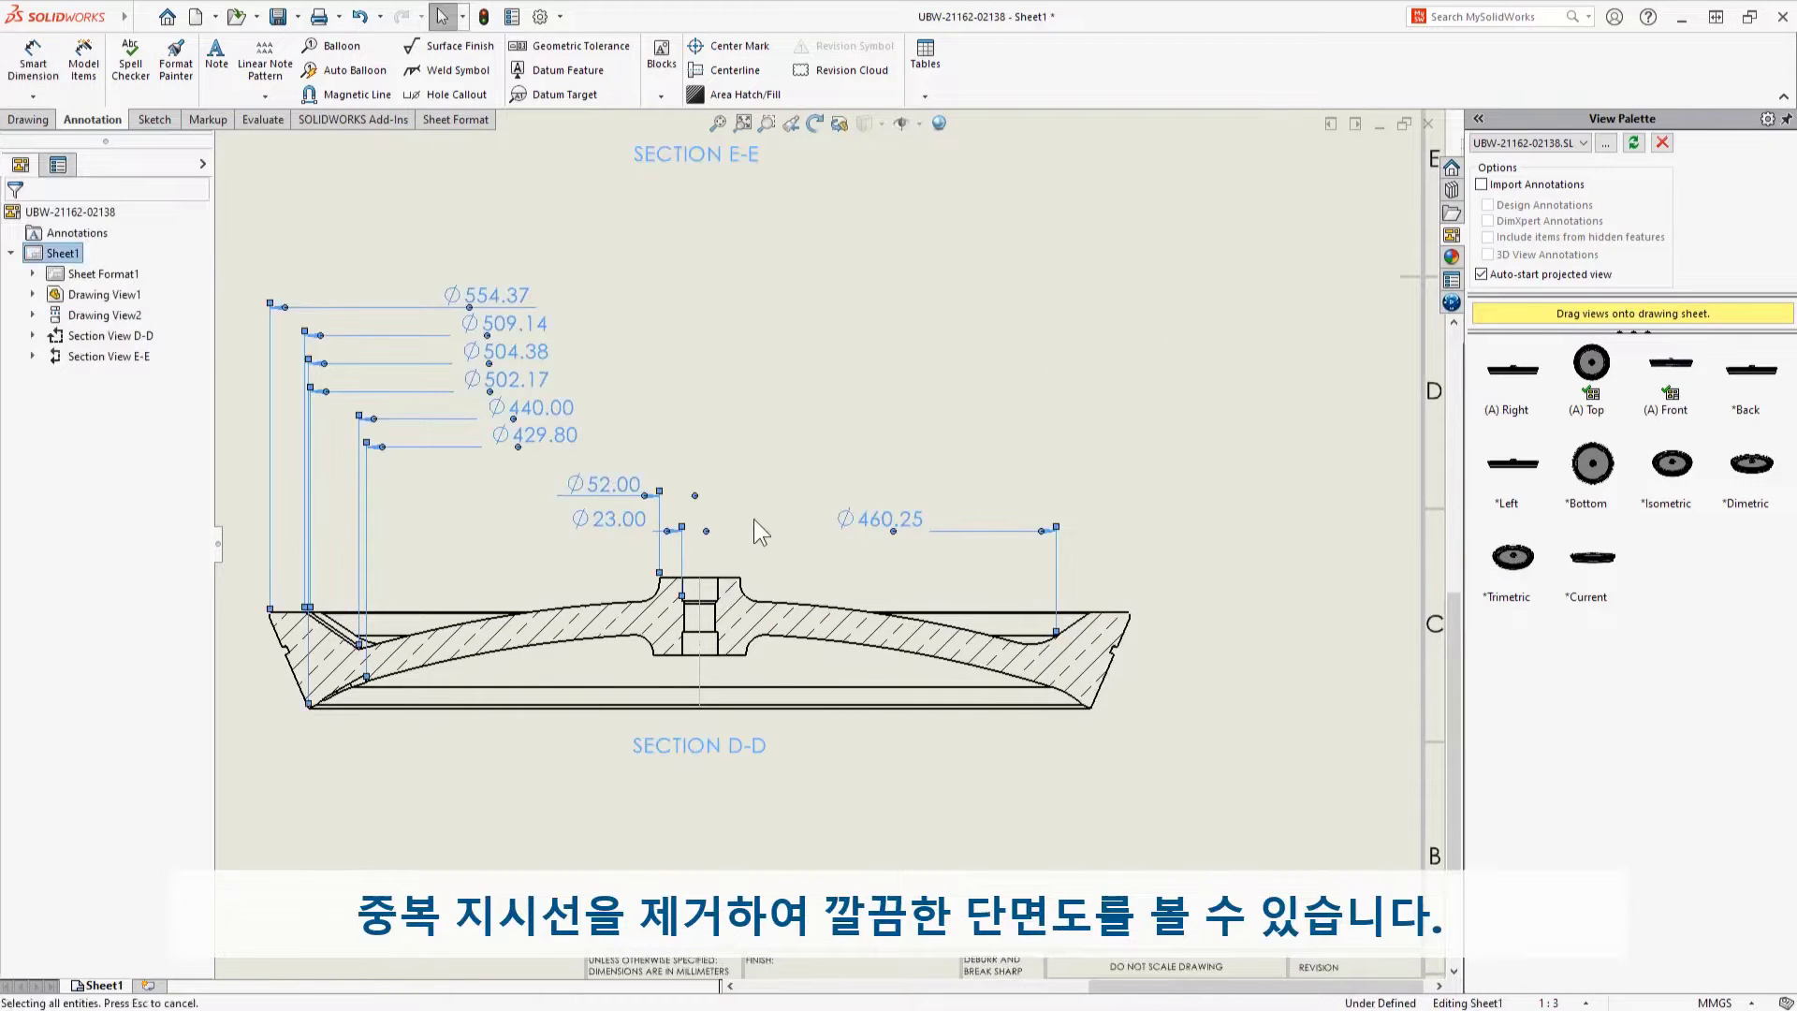
{"action": "key", "text": "ctrl+a"}
Space the dimensions evenly, then start a geometric tolerance frame on the Ø30.00 hole
{"action": "left_click_drag", "start_coordinate": [842, 530], "coordinate": [908, 531]}
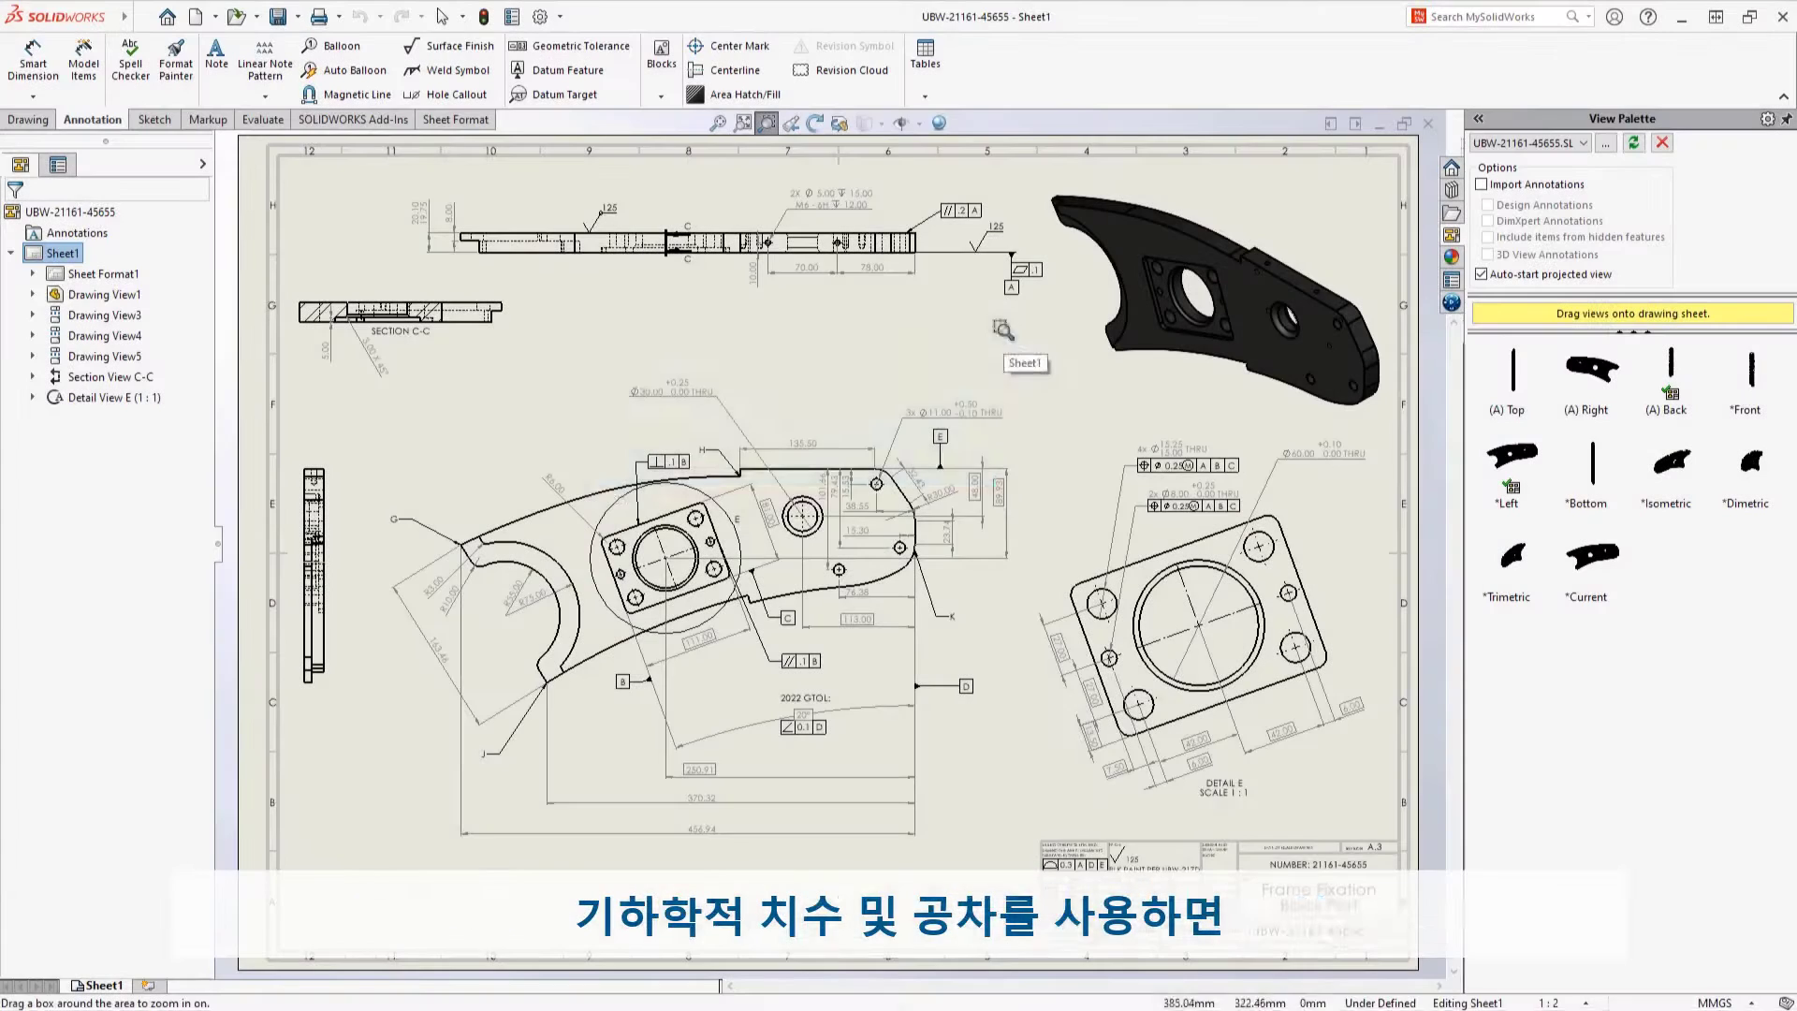
{"action": "left_click_drag", "start_coordinate": [1004, 330], "coordinate": [792, 415]}
{"action": "left_click", "coordinate": [595, 438]}
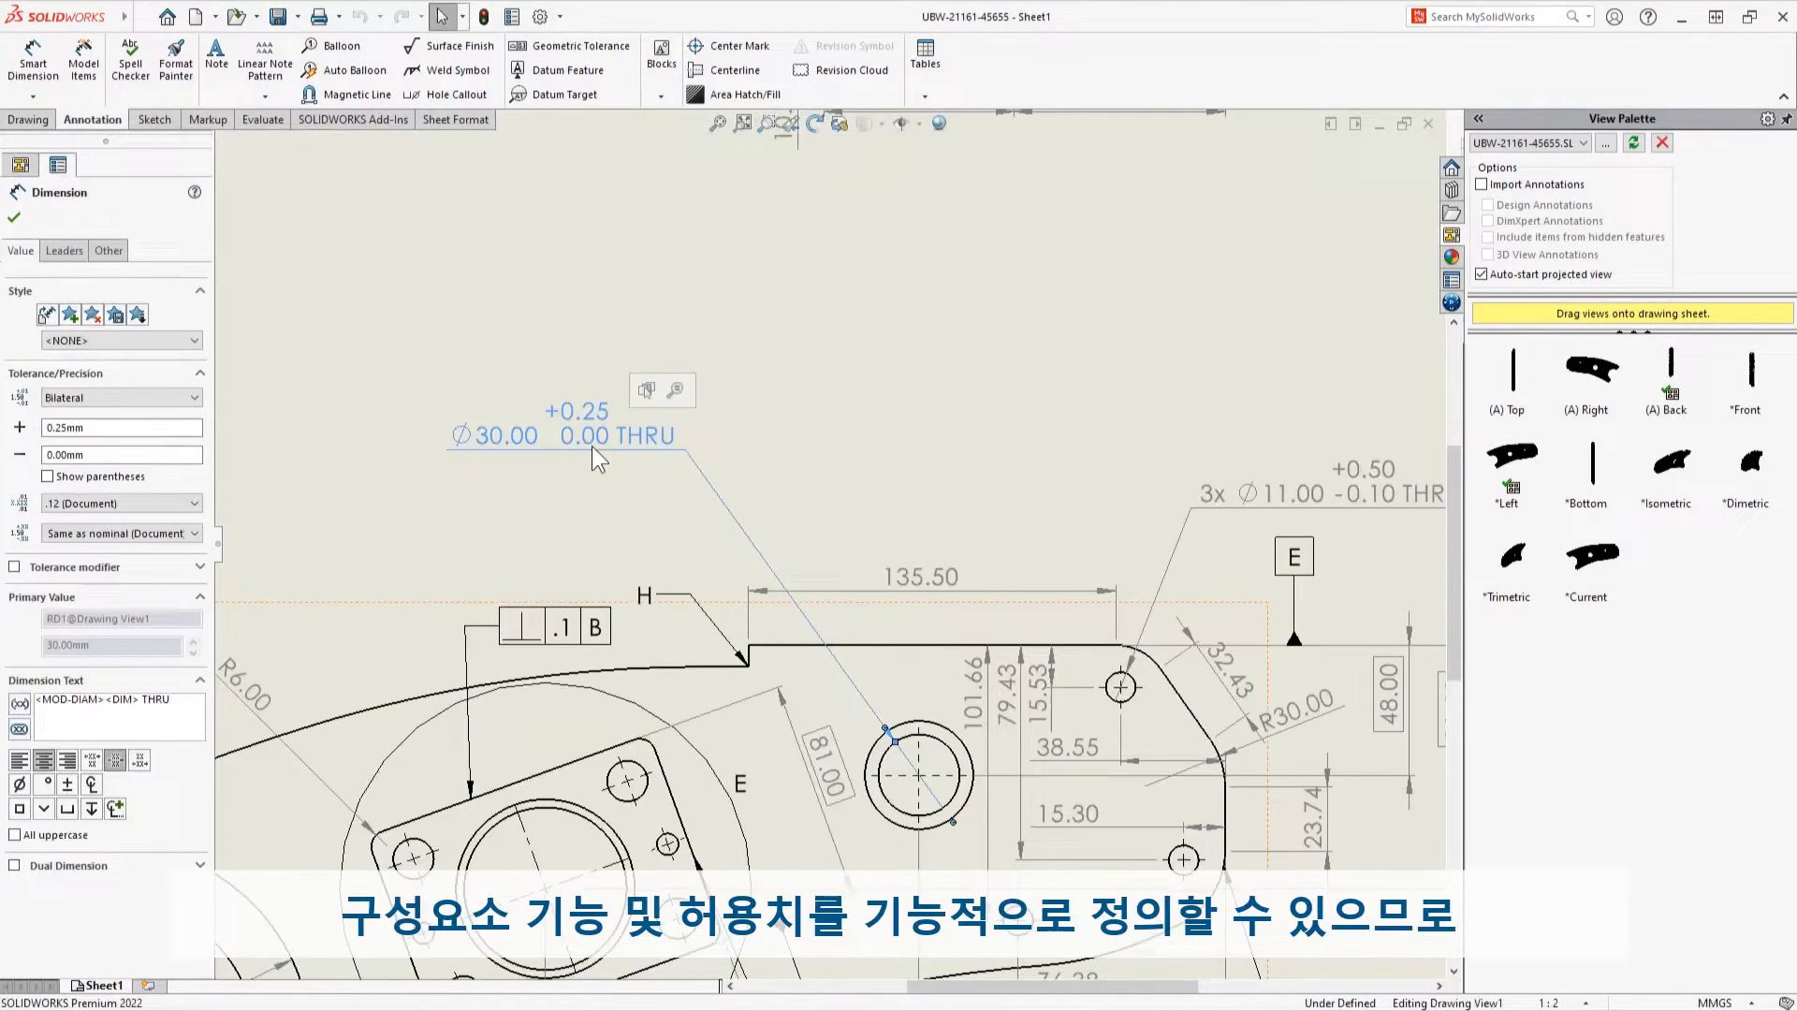
{"action": "left_click", "coordinate": [680, 509]}
{"action": "left_click", "coordinate": [471, 474]}
Set a position tolerance of Ø0.25 at MMC referencing datums A, B and C
{"action": "left_click", "coordinate": [560, 569]}
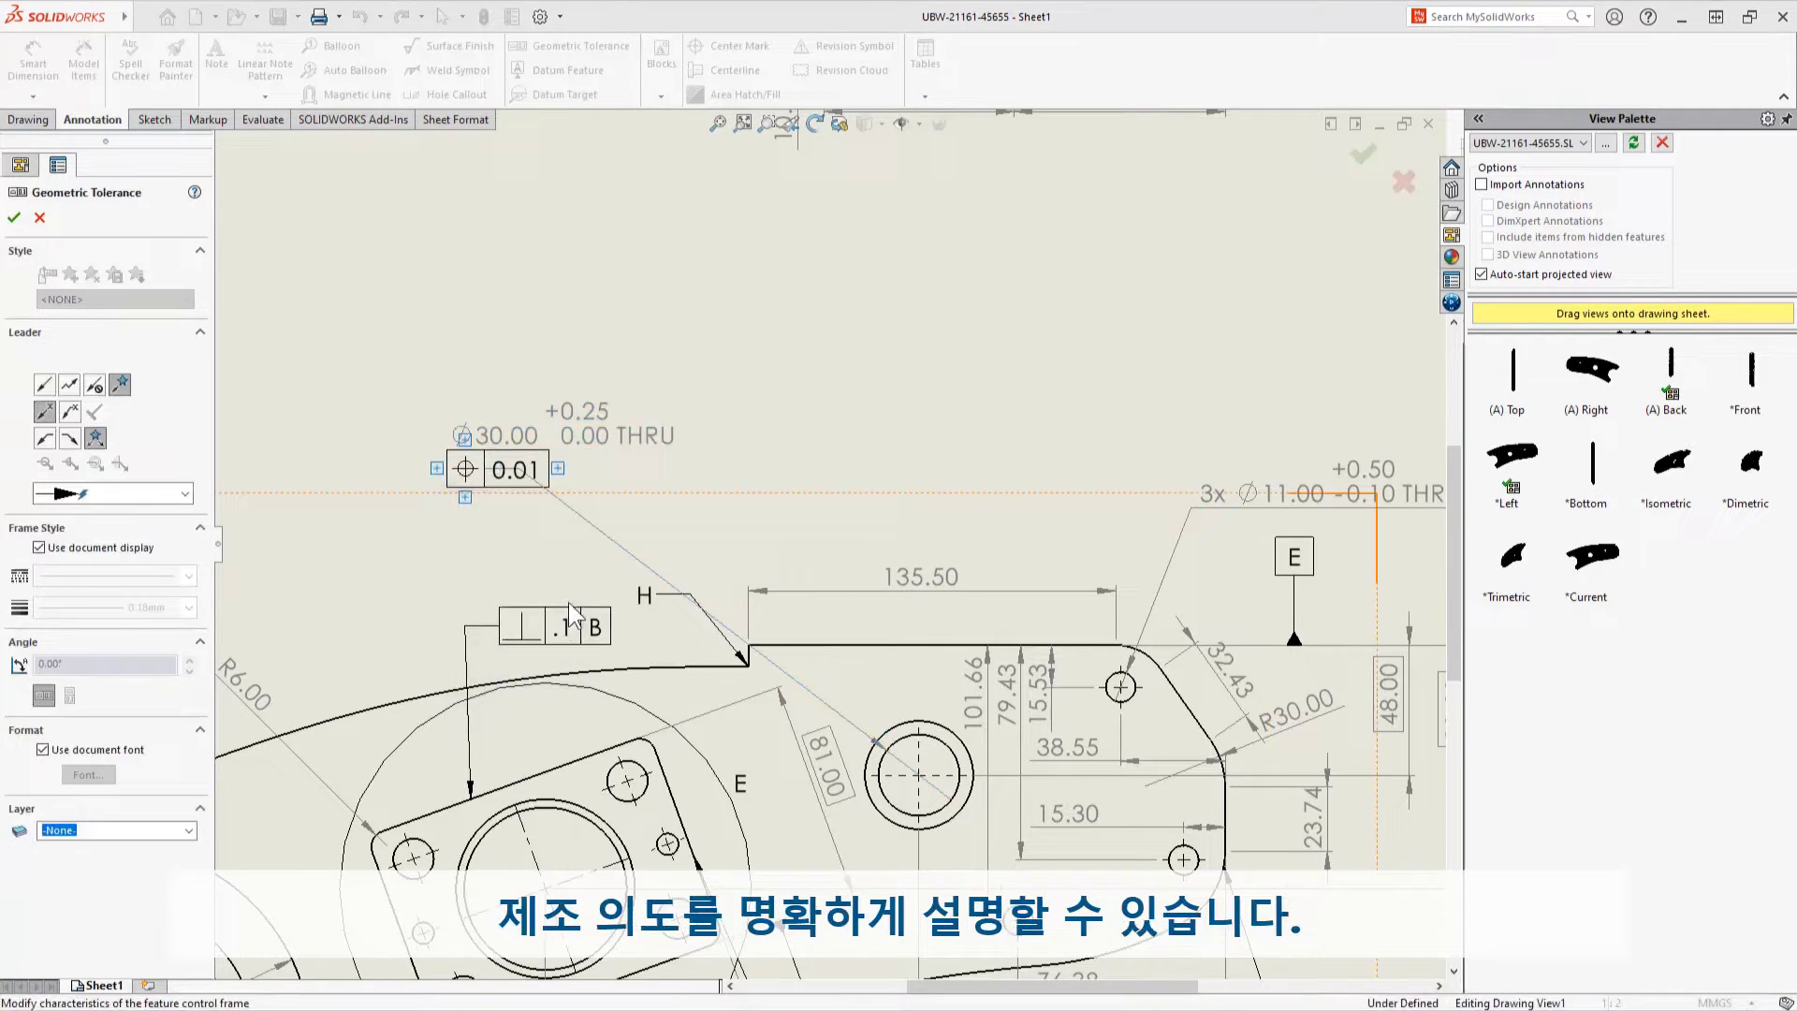
{"action": "left_click", "coordinate": [569, 602]}
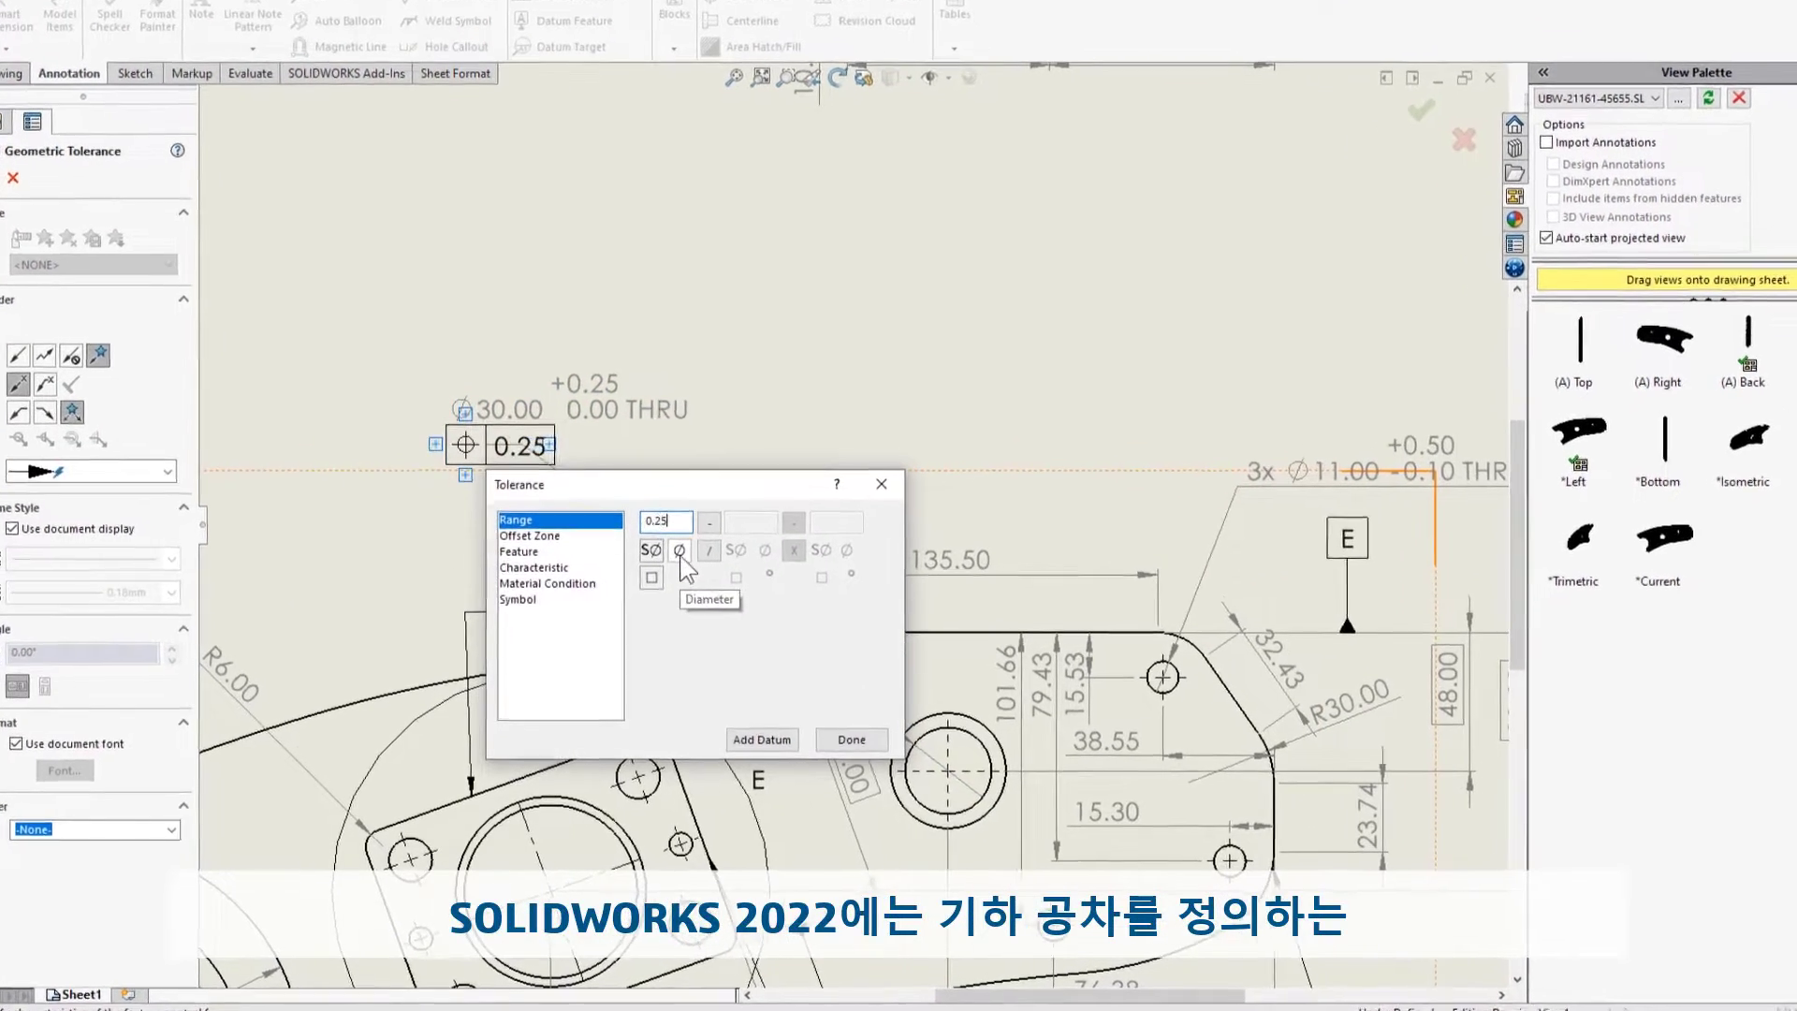
{"action": "left_click", "coordinate": [681, 550]}
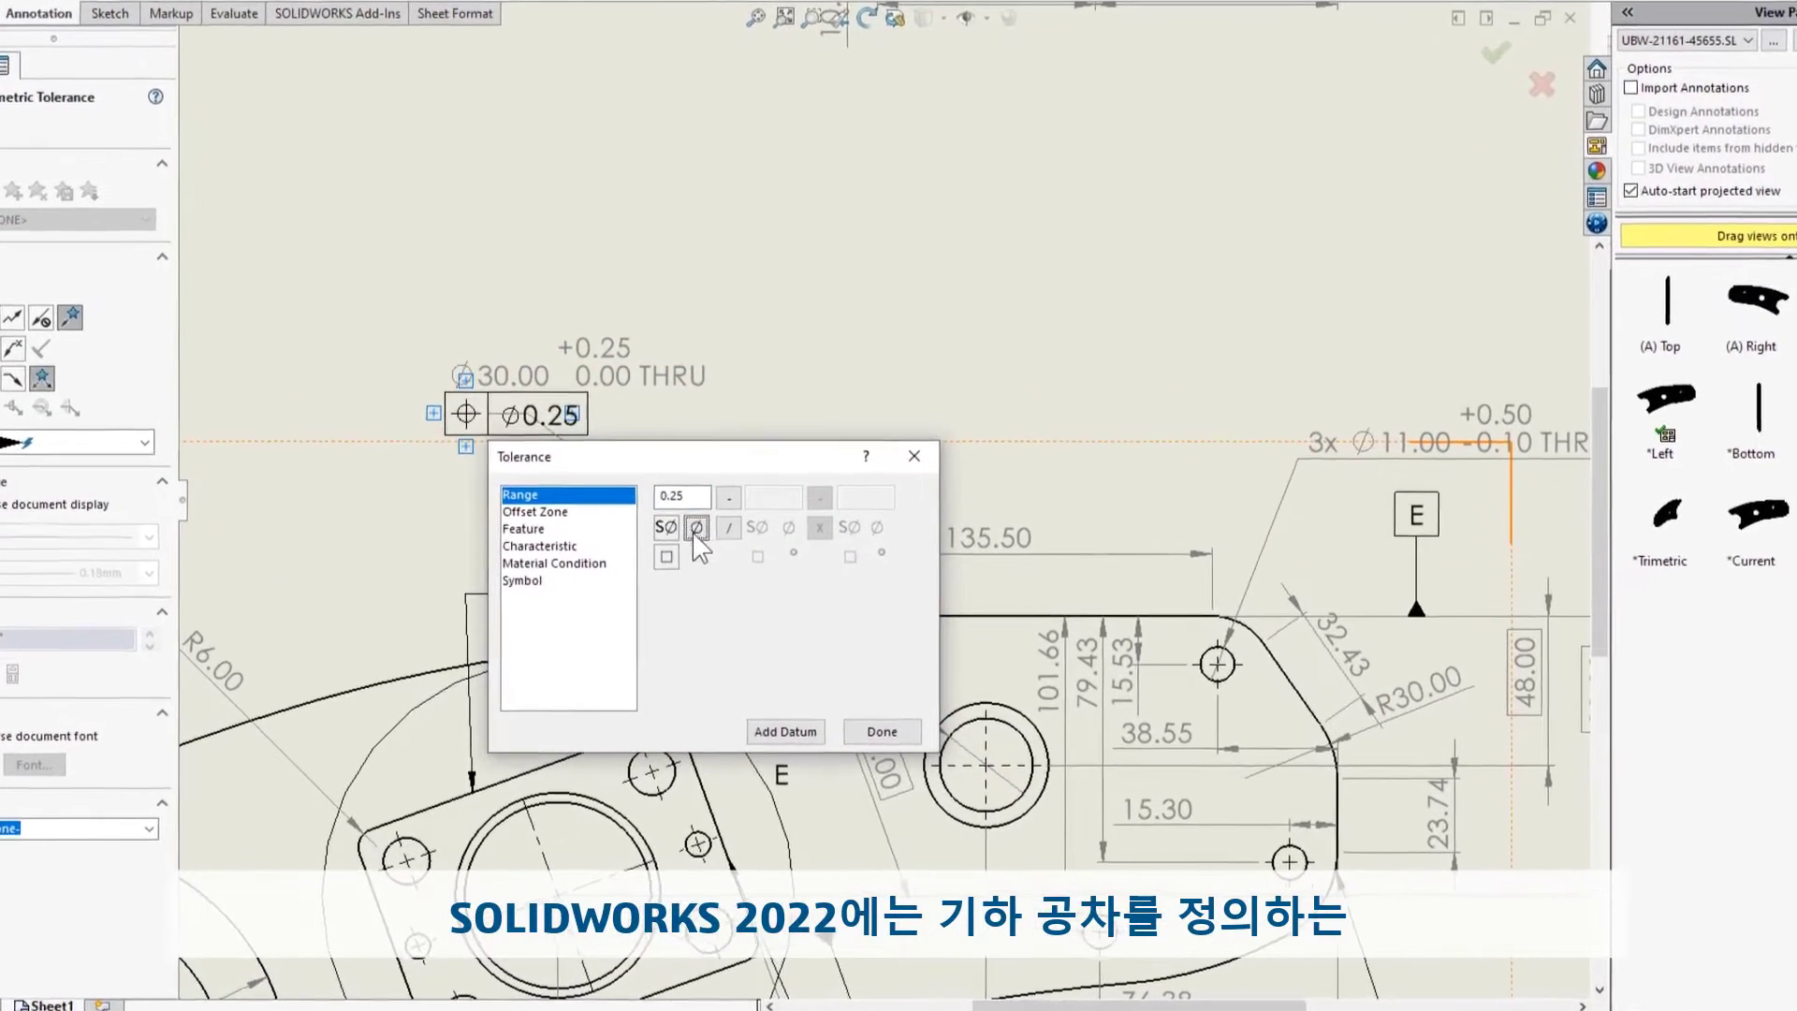
{"action": "left_click", "coordinate": [548, 583]}
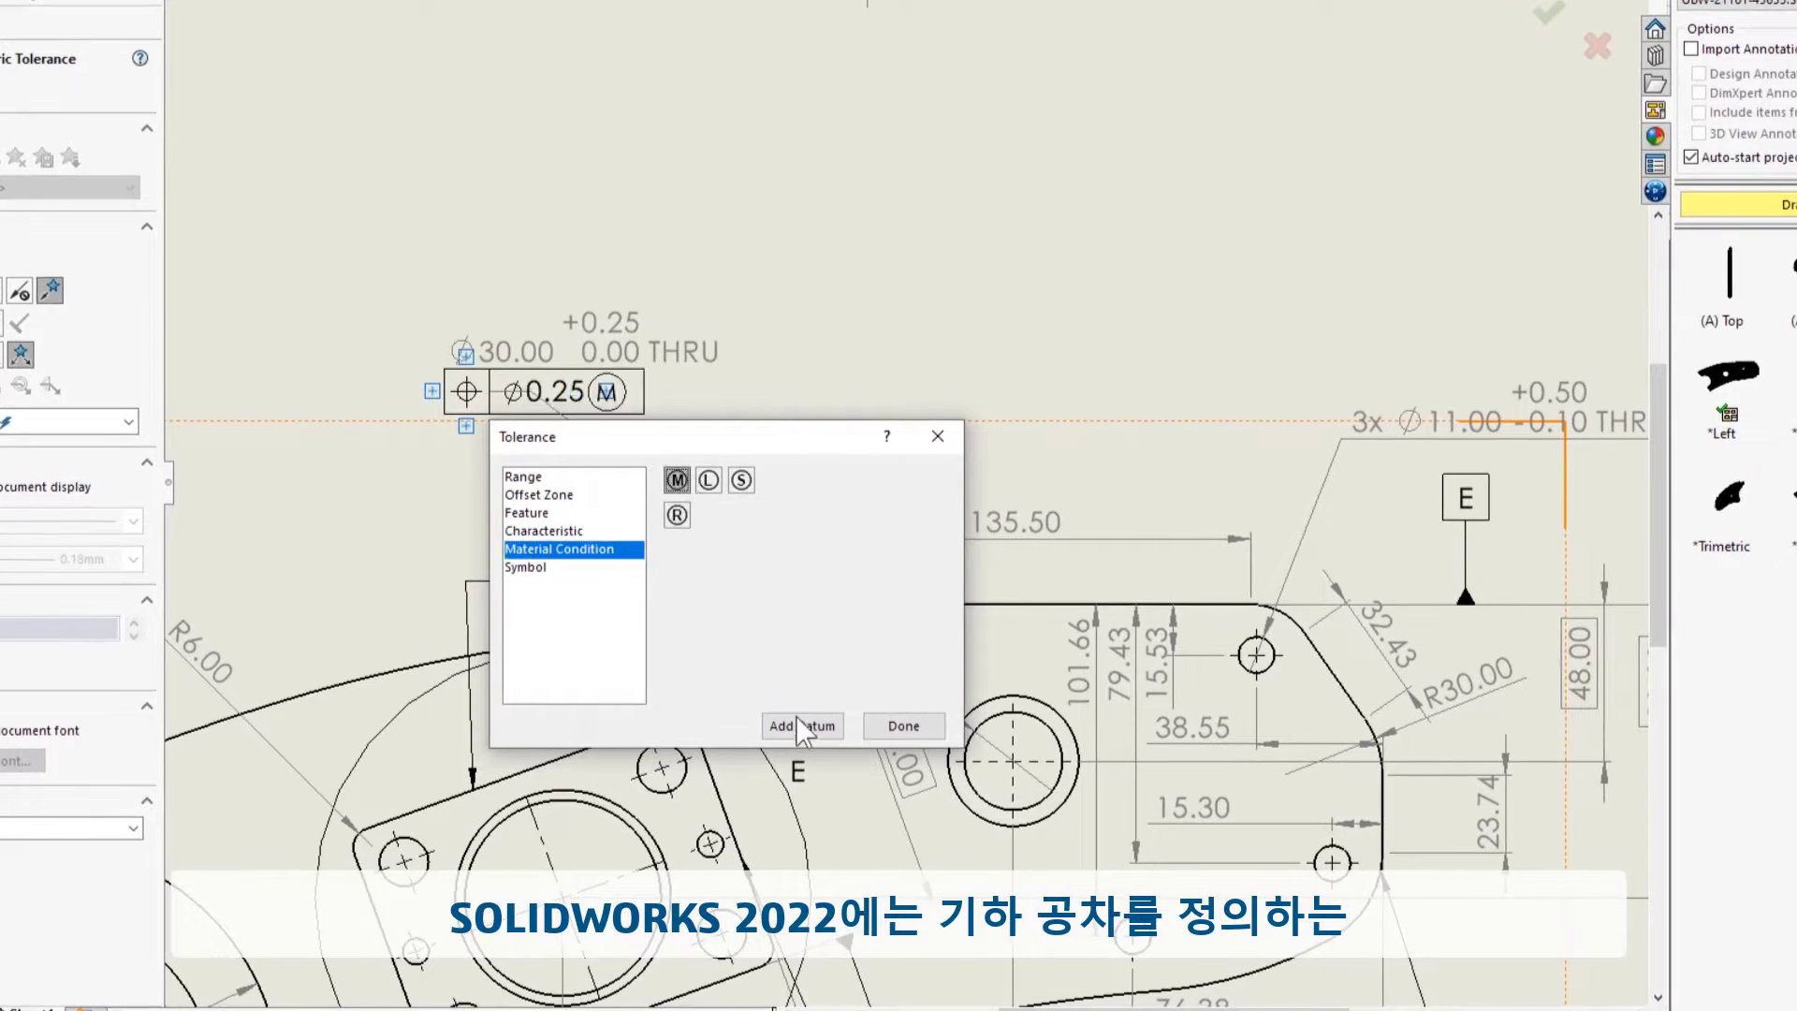
{"action": "left_click", "coordinate": [795, 724]}
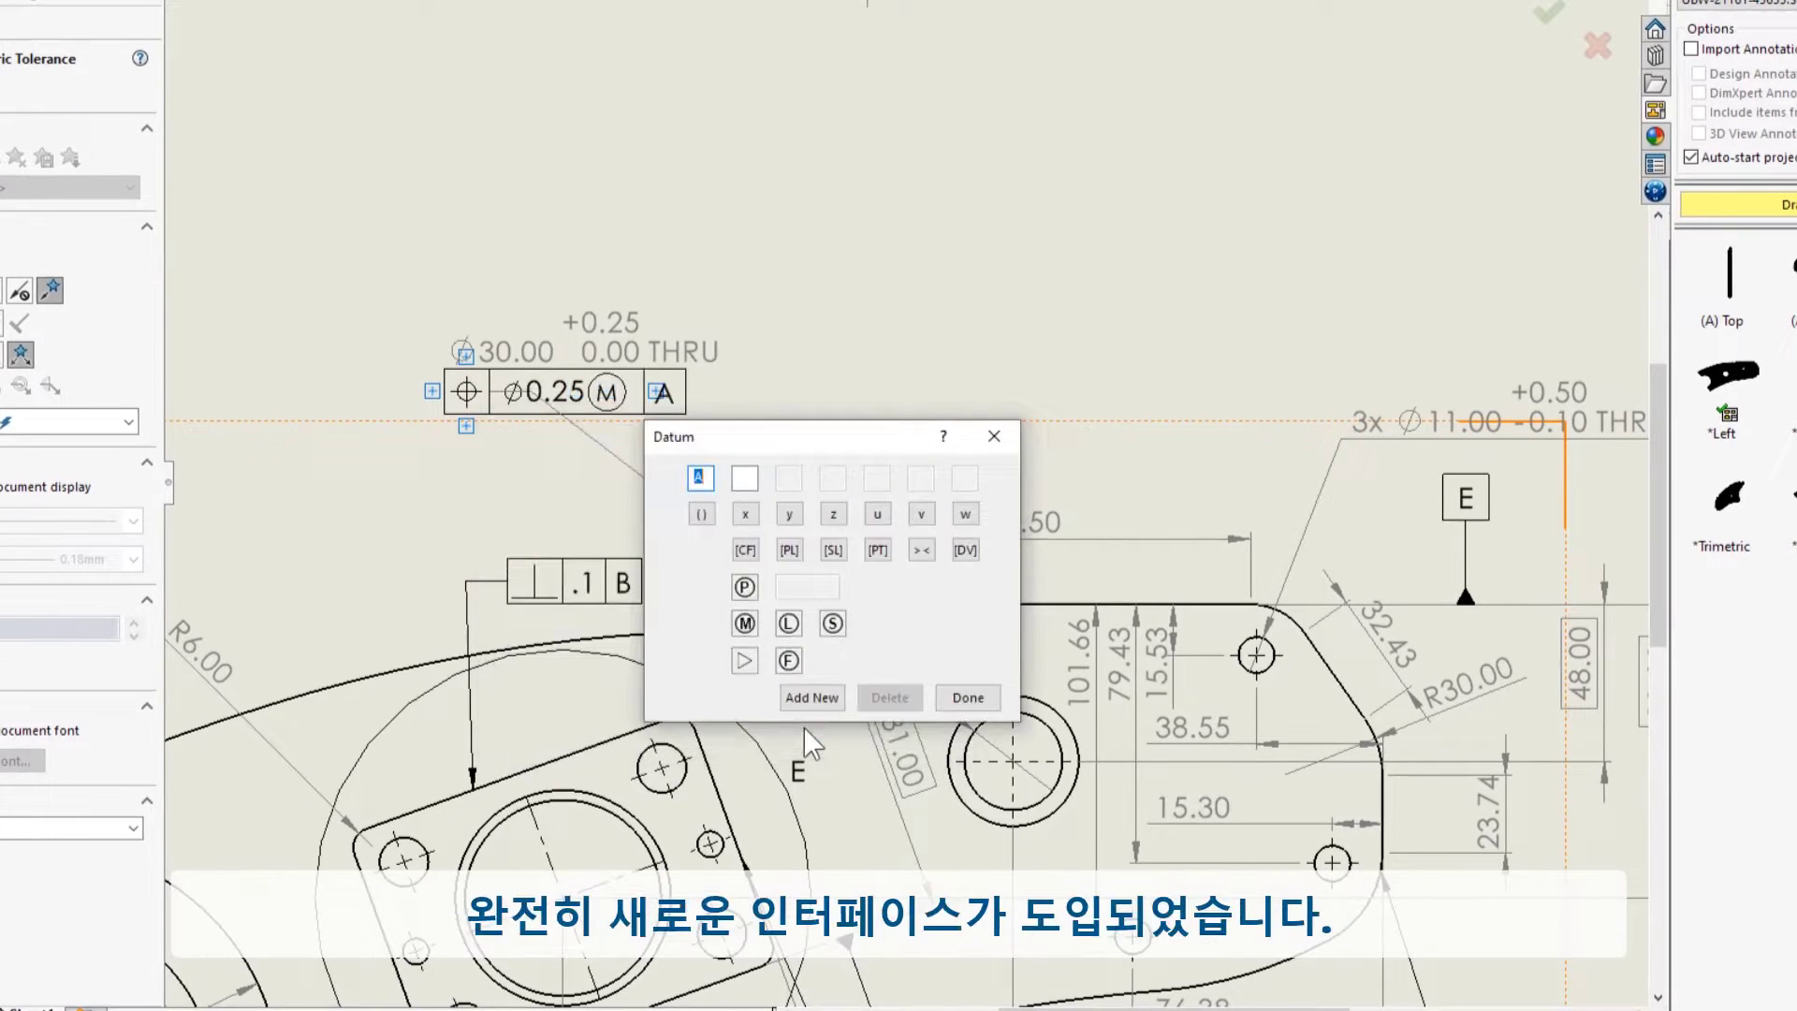
{"action": "left_click", "coordinate": [830, 702]}
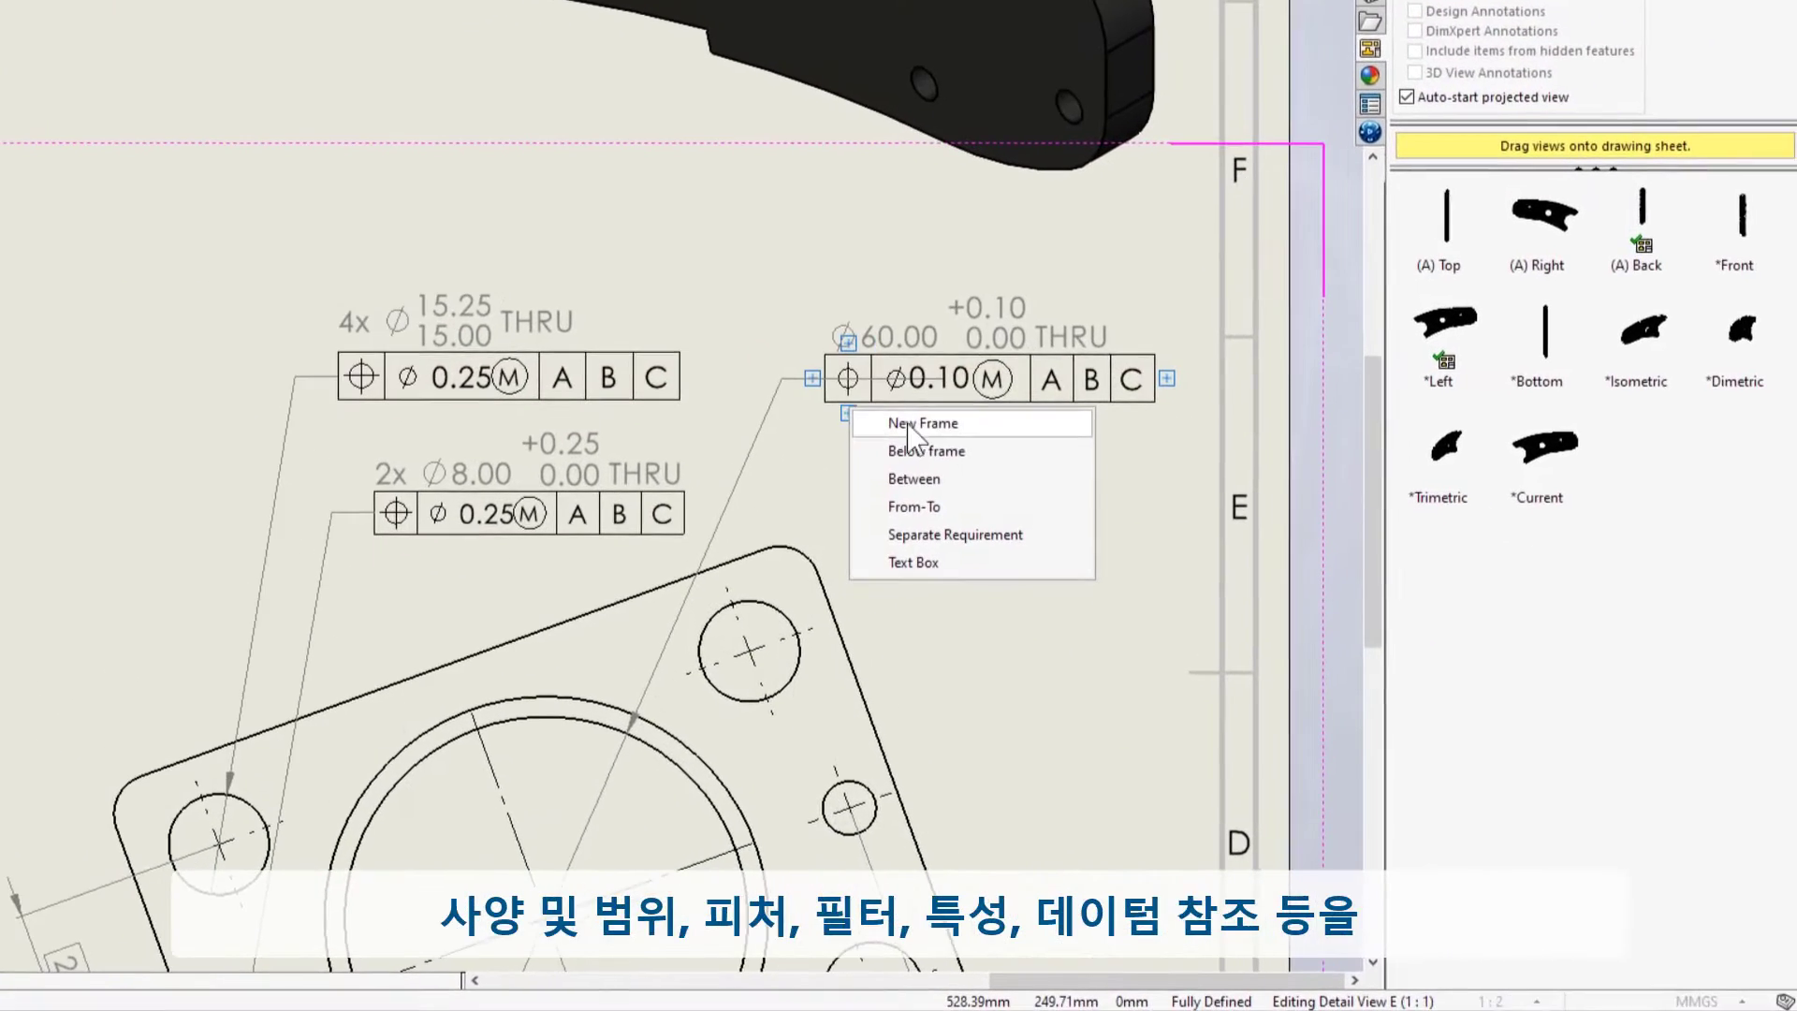
Add a 0.1 row with feature filter S0.25-x150 to the Ø60.00 tolerance frame, keeping datum D
{"action": "left_click", "coordinate": [915, 424]}
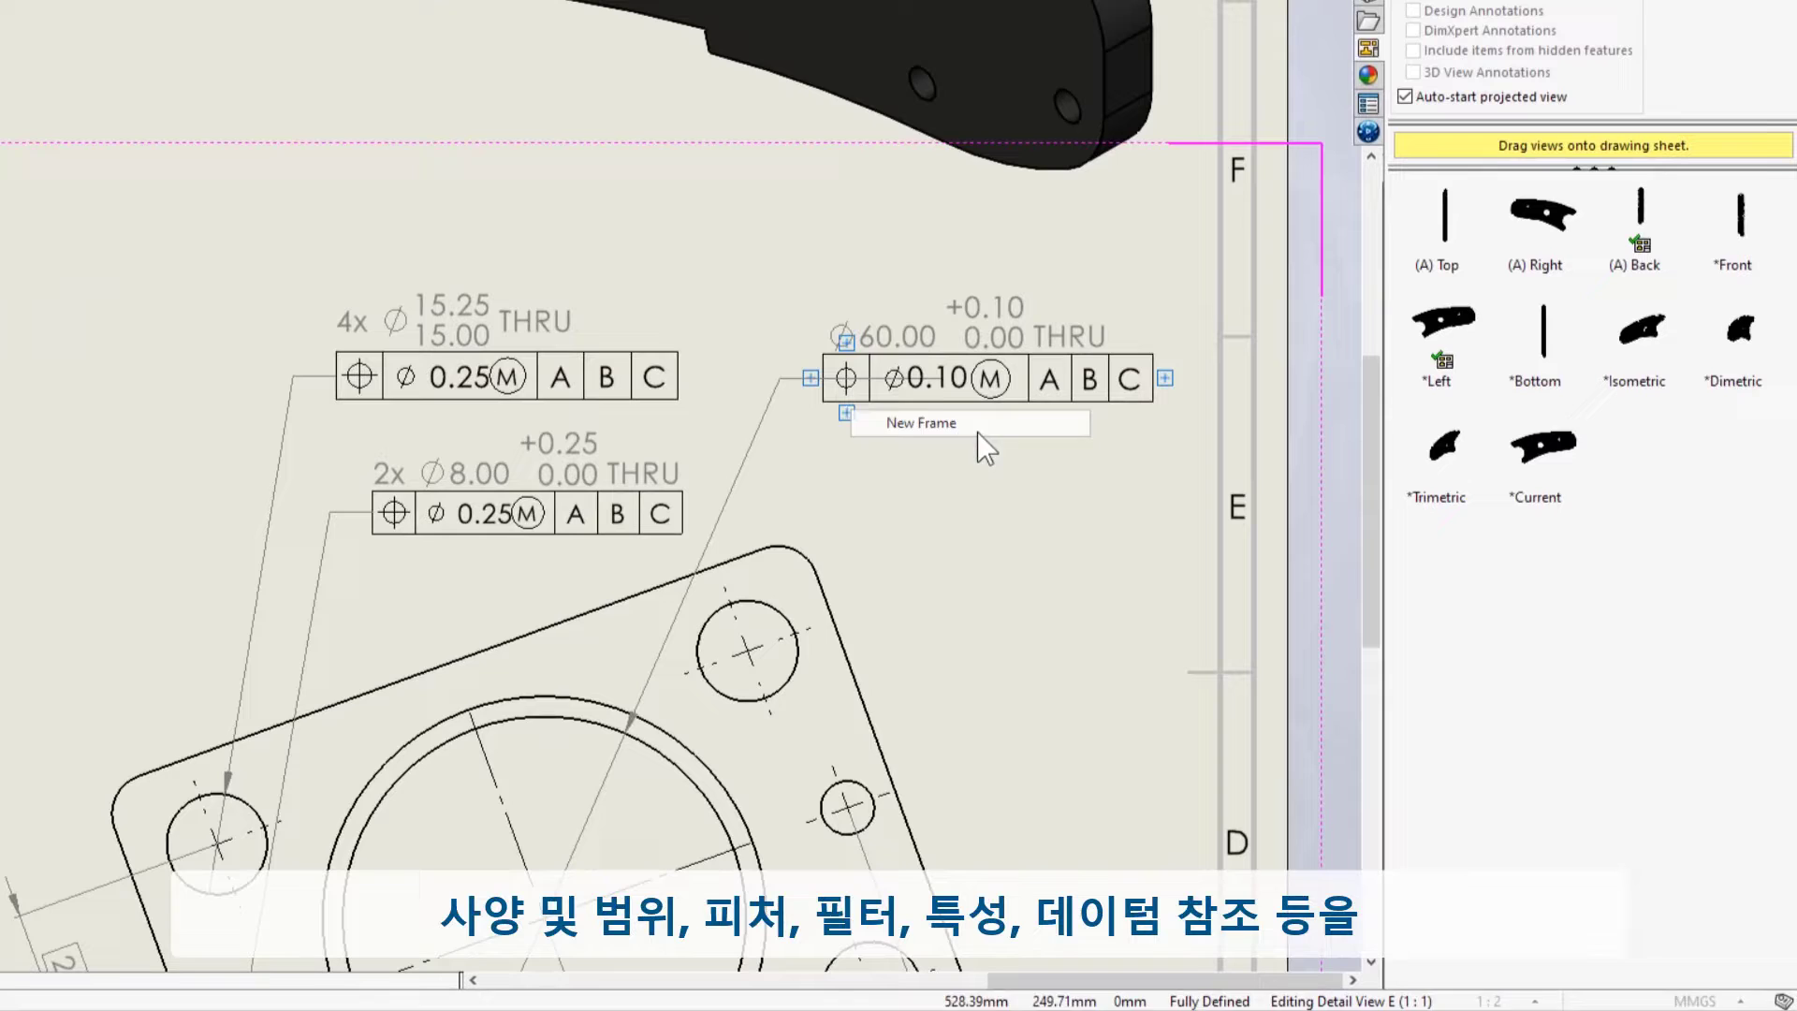
{"action": "left_click", "coordinate": [982, 464]}
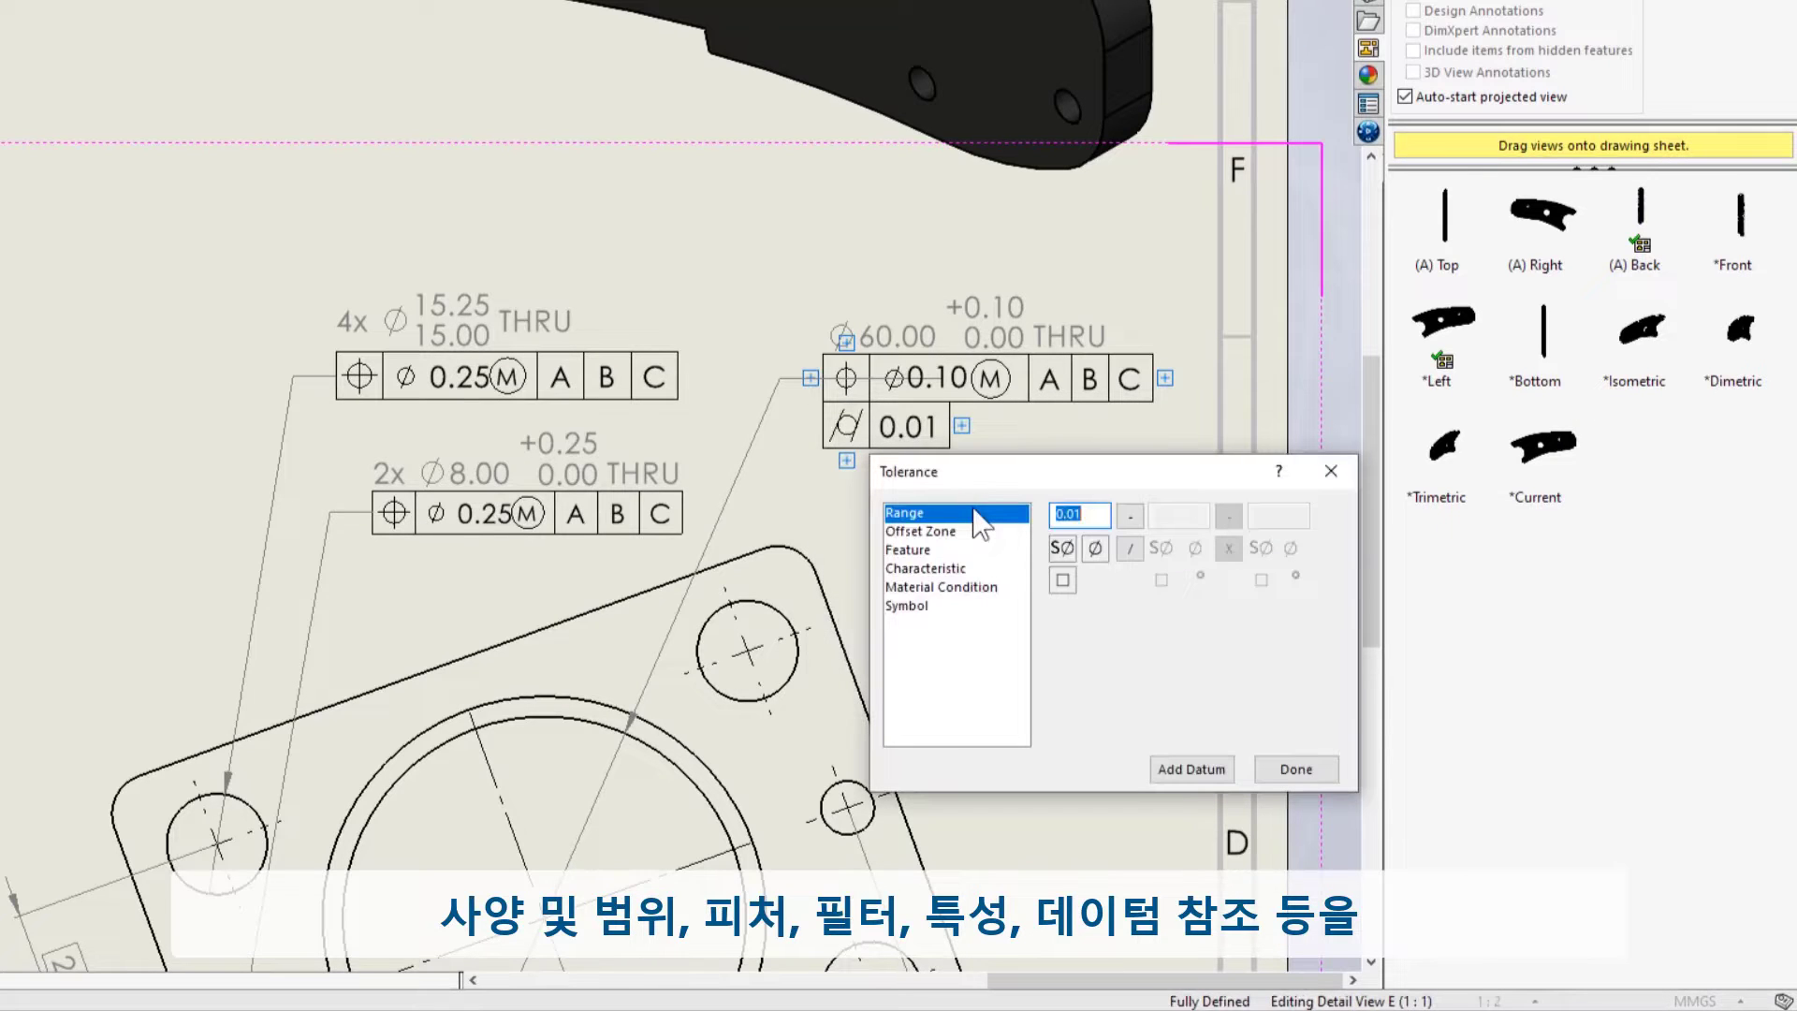
{"action": "left_click", "coordinate": [915, 532]}
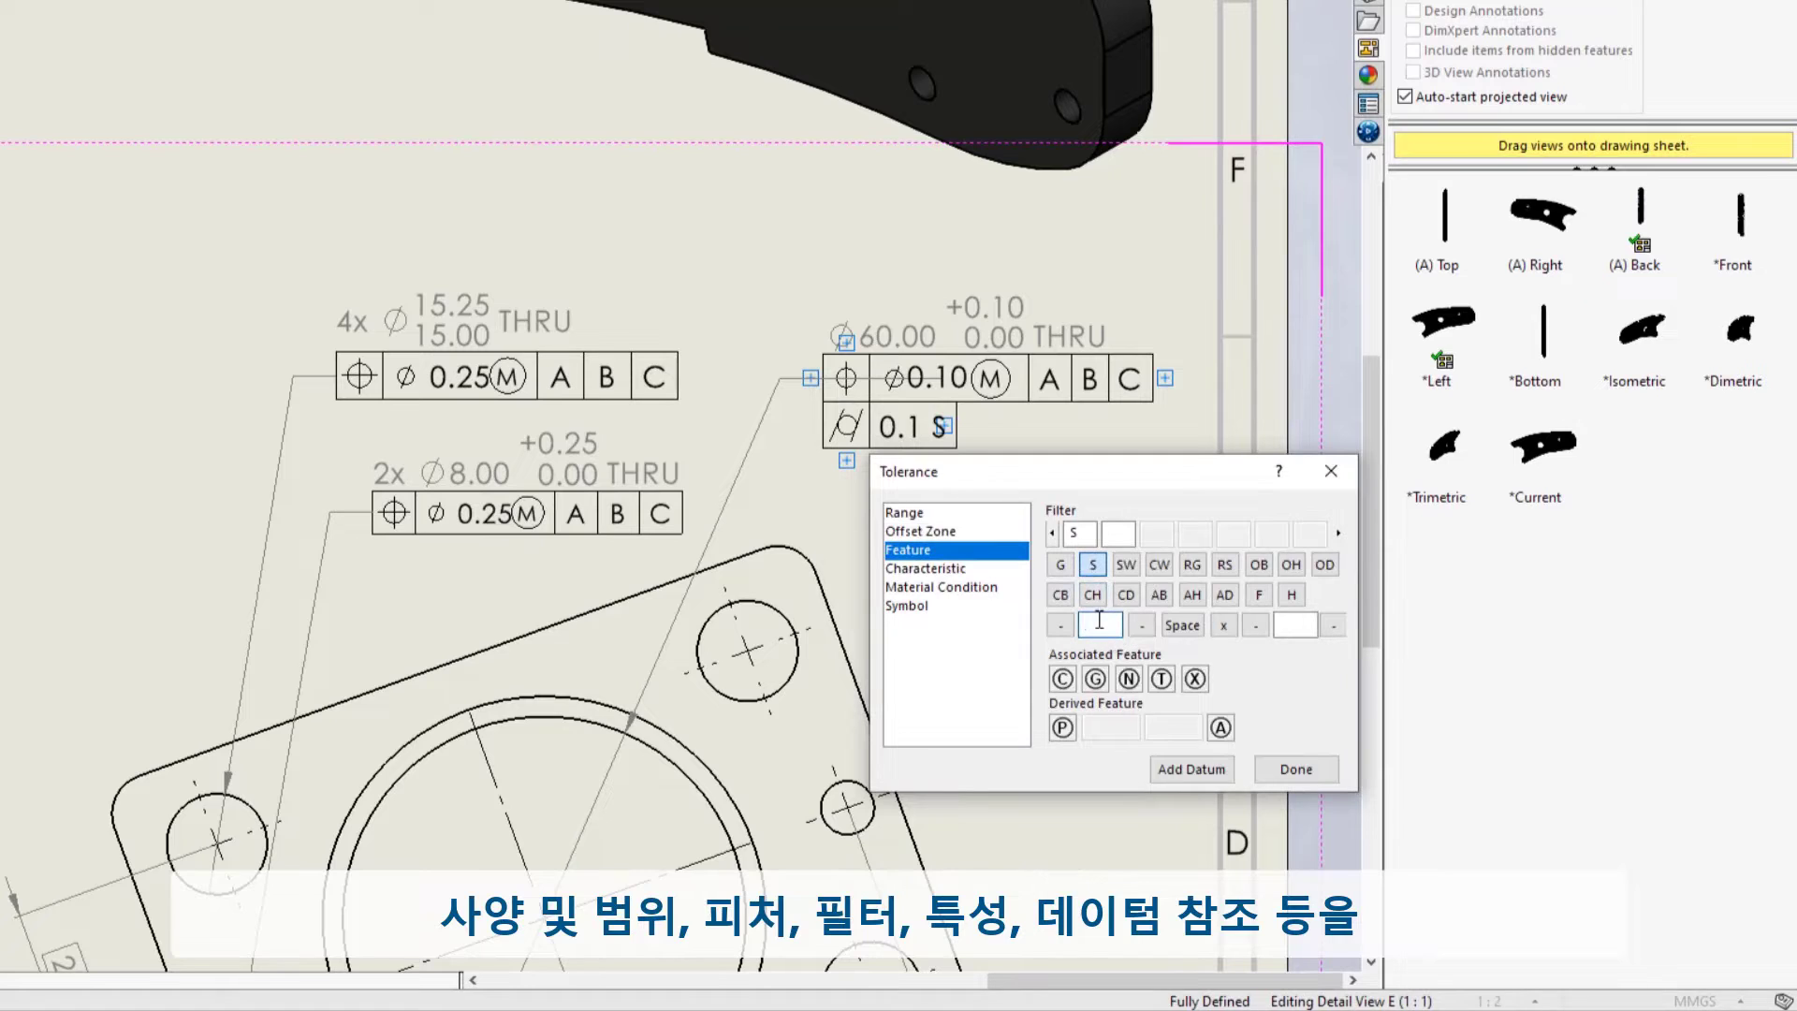
{"action": "type", "text": "0.25"}
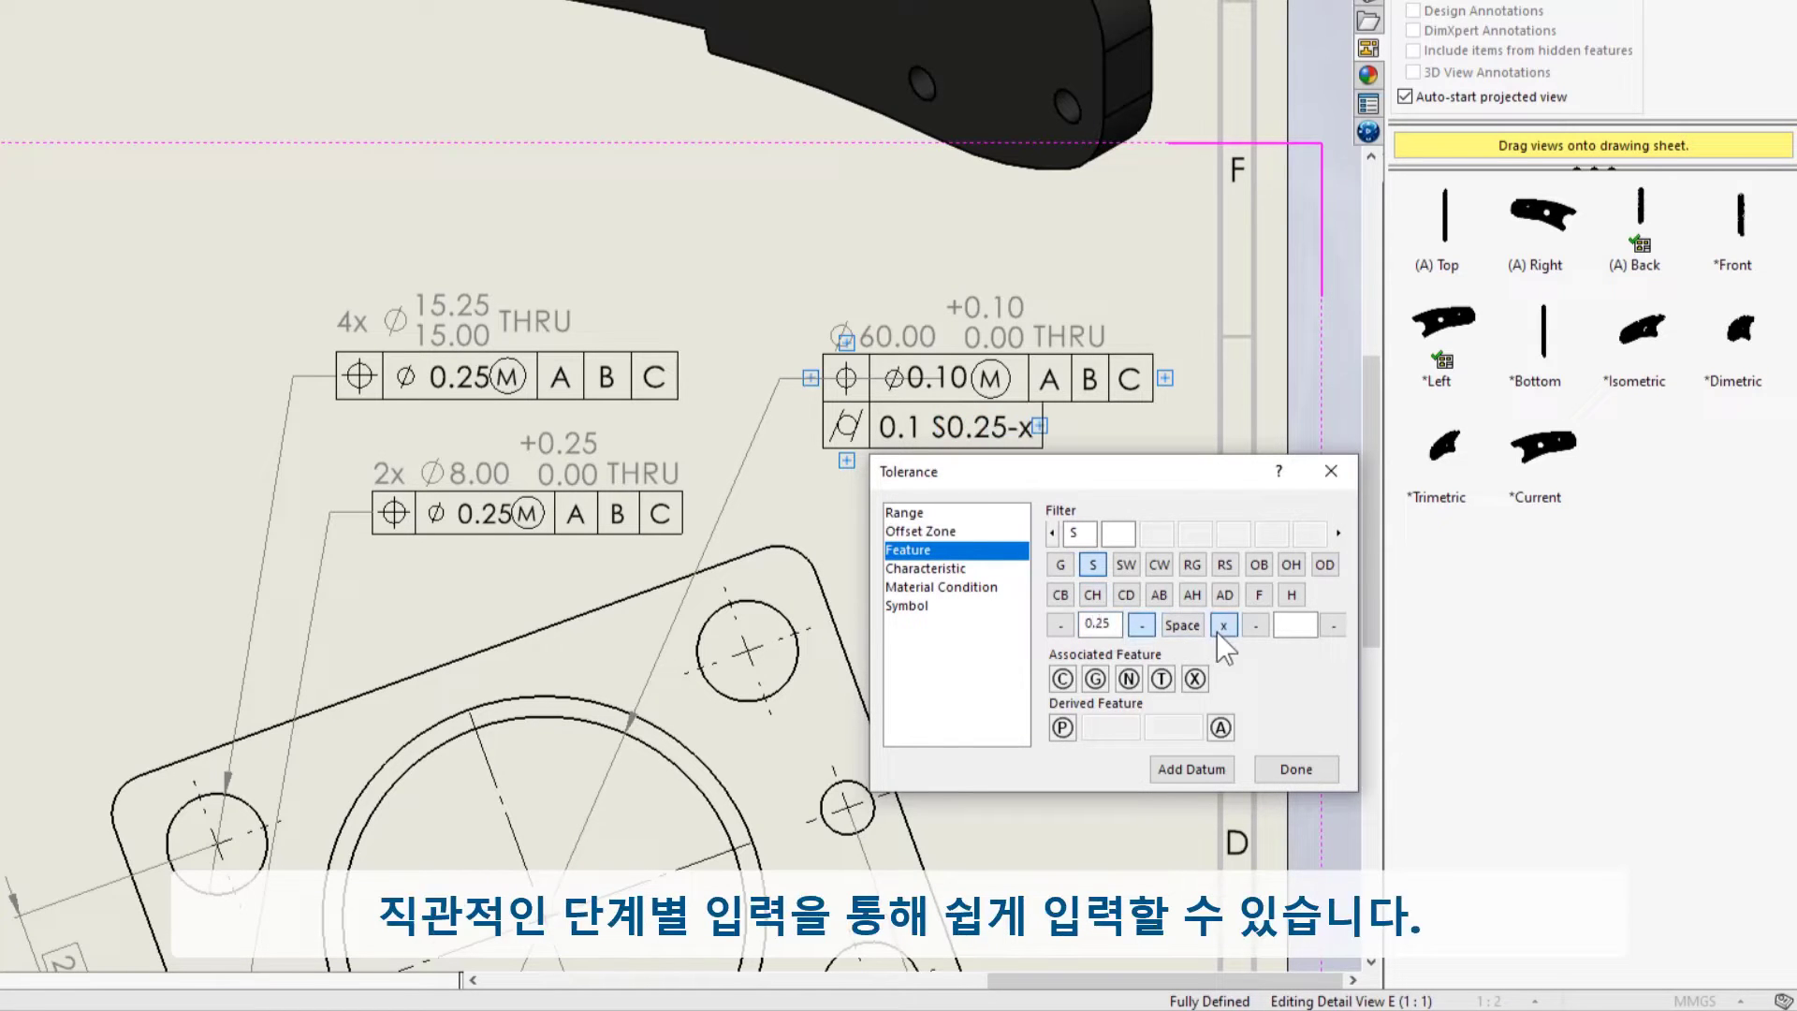
{"action": "left_click", "coordinate": [1292, 624]}
{"action": "type", "text": "150"}
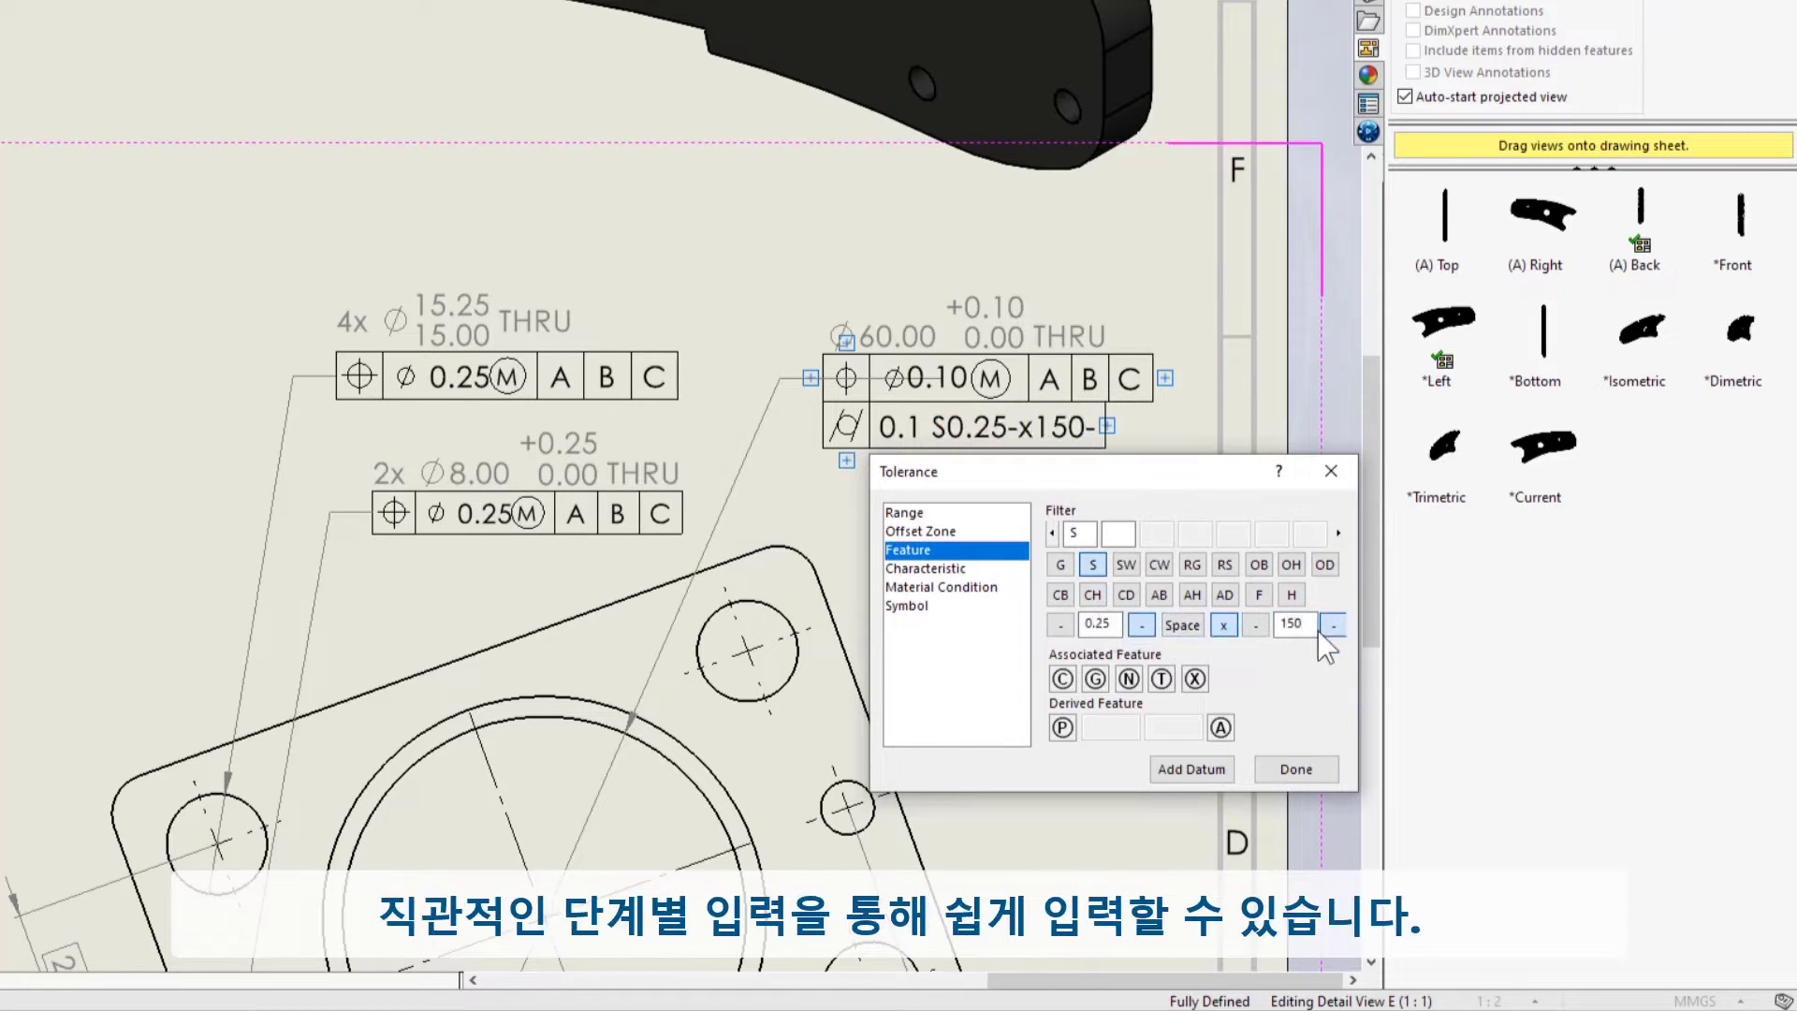
{"action": "left_click", "coordinate": [926, 567]}
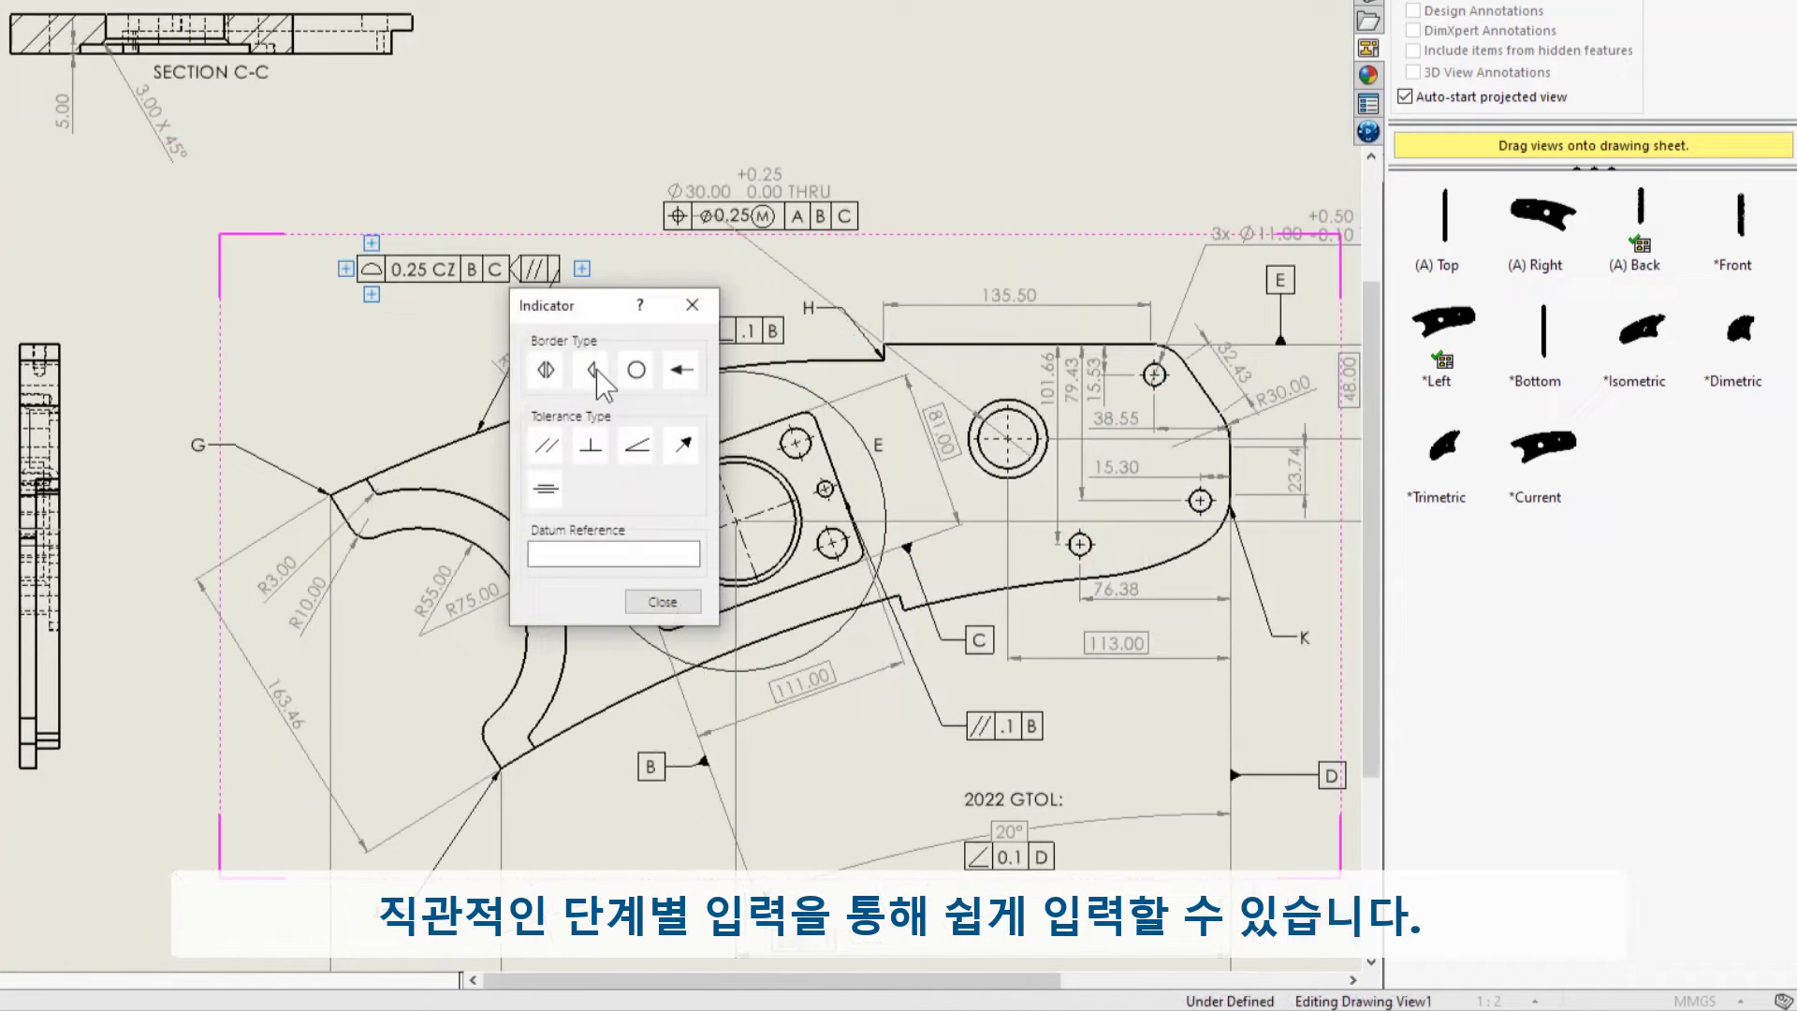
{"action": "key", "text": "Return"}
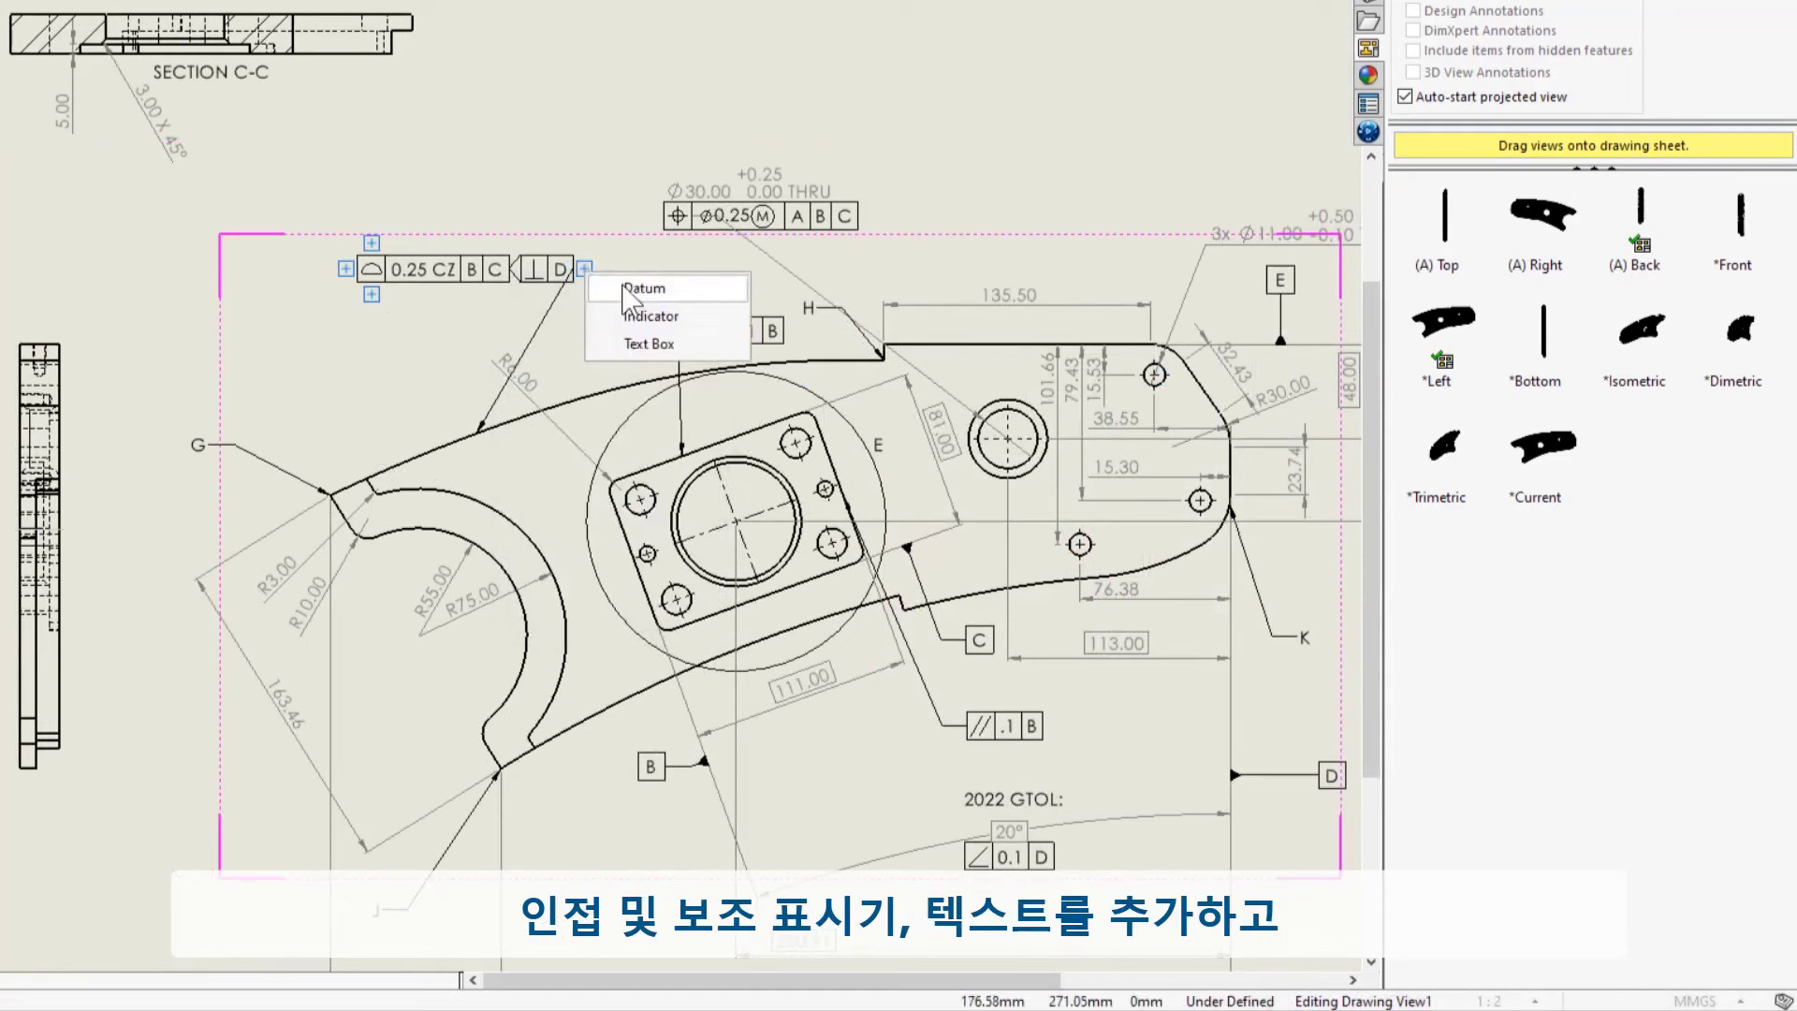
Set a parallelism indicator on the other tolerance frame
{"action": "left_click", "coordinate": [650, 317]}
{"action": "left_click", "coordinate": [610, 446]}
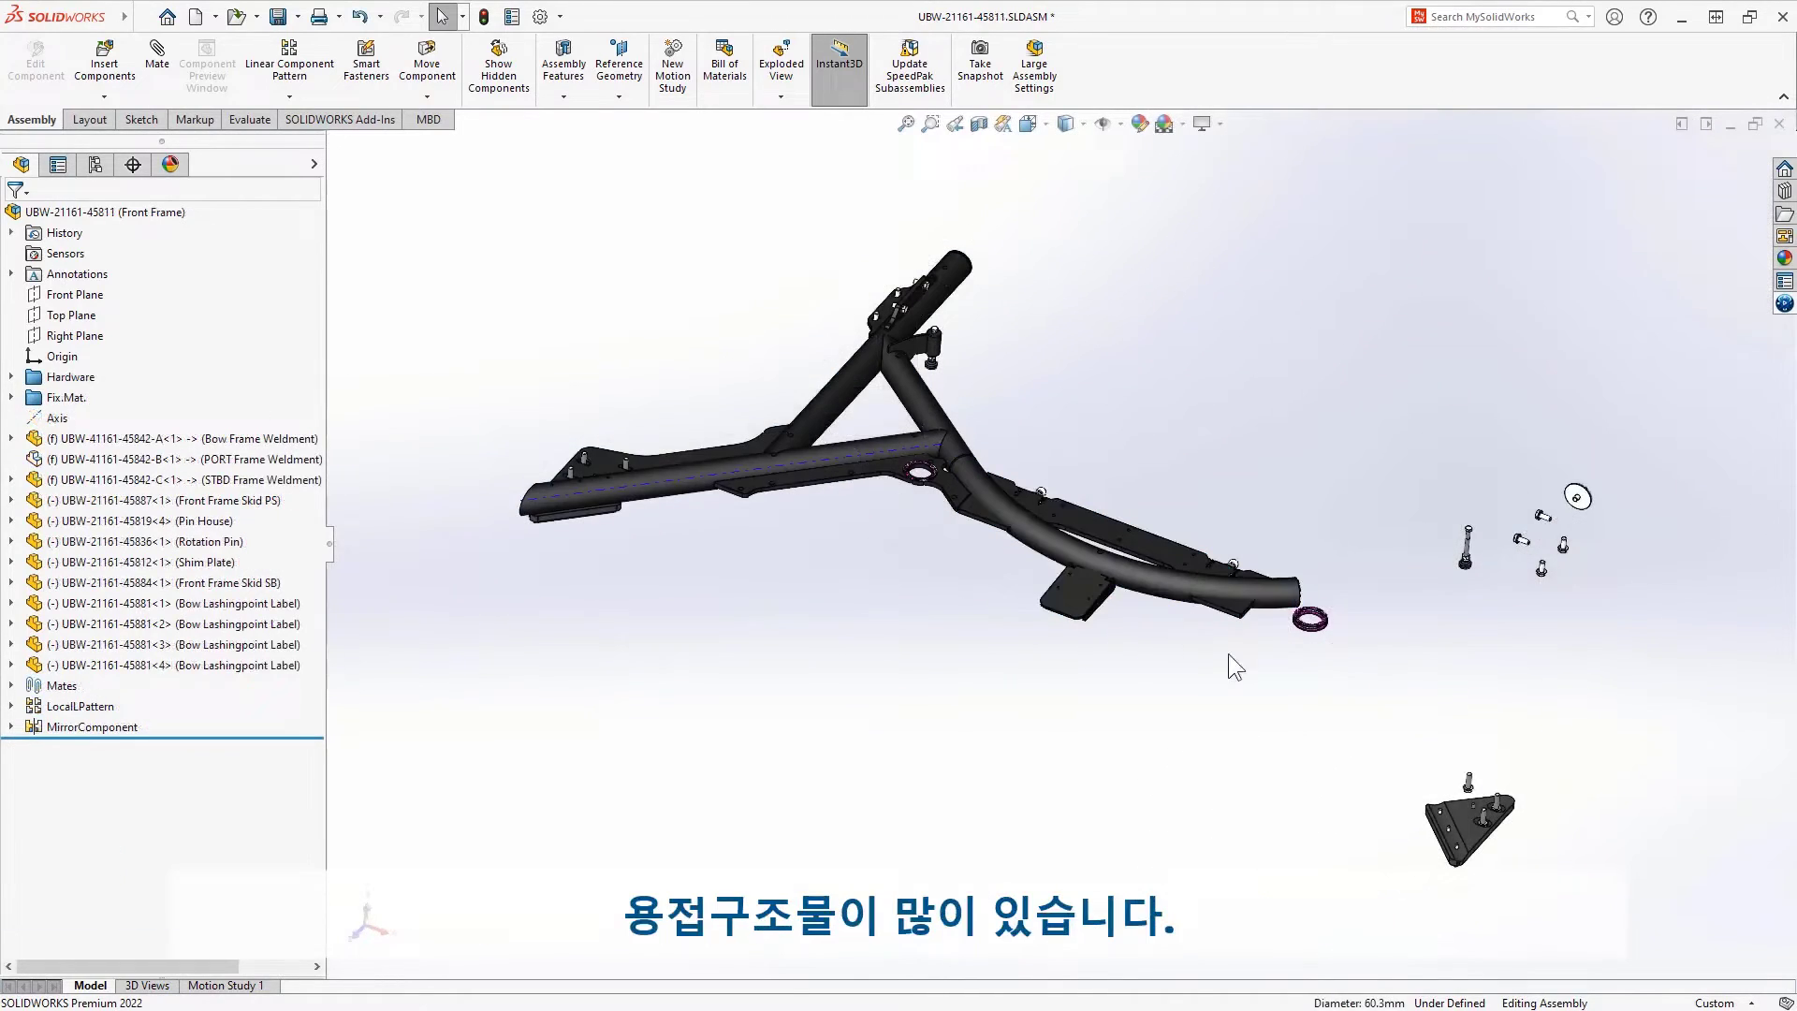
Select a tube in the front frame assembly to reach its drawing
{"action": "left_click", "coordinate": [1159, 586]}
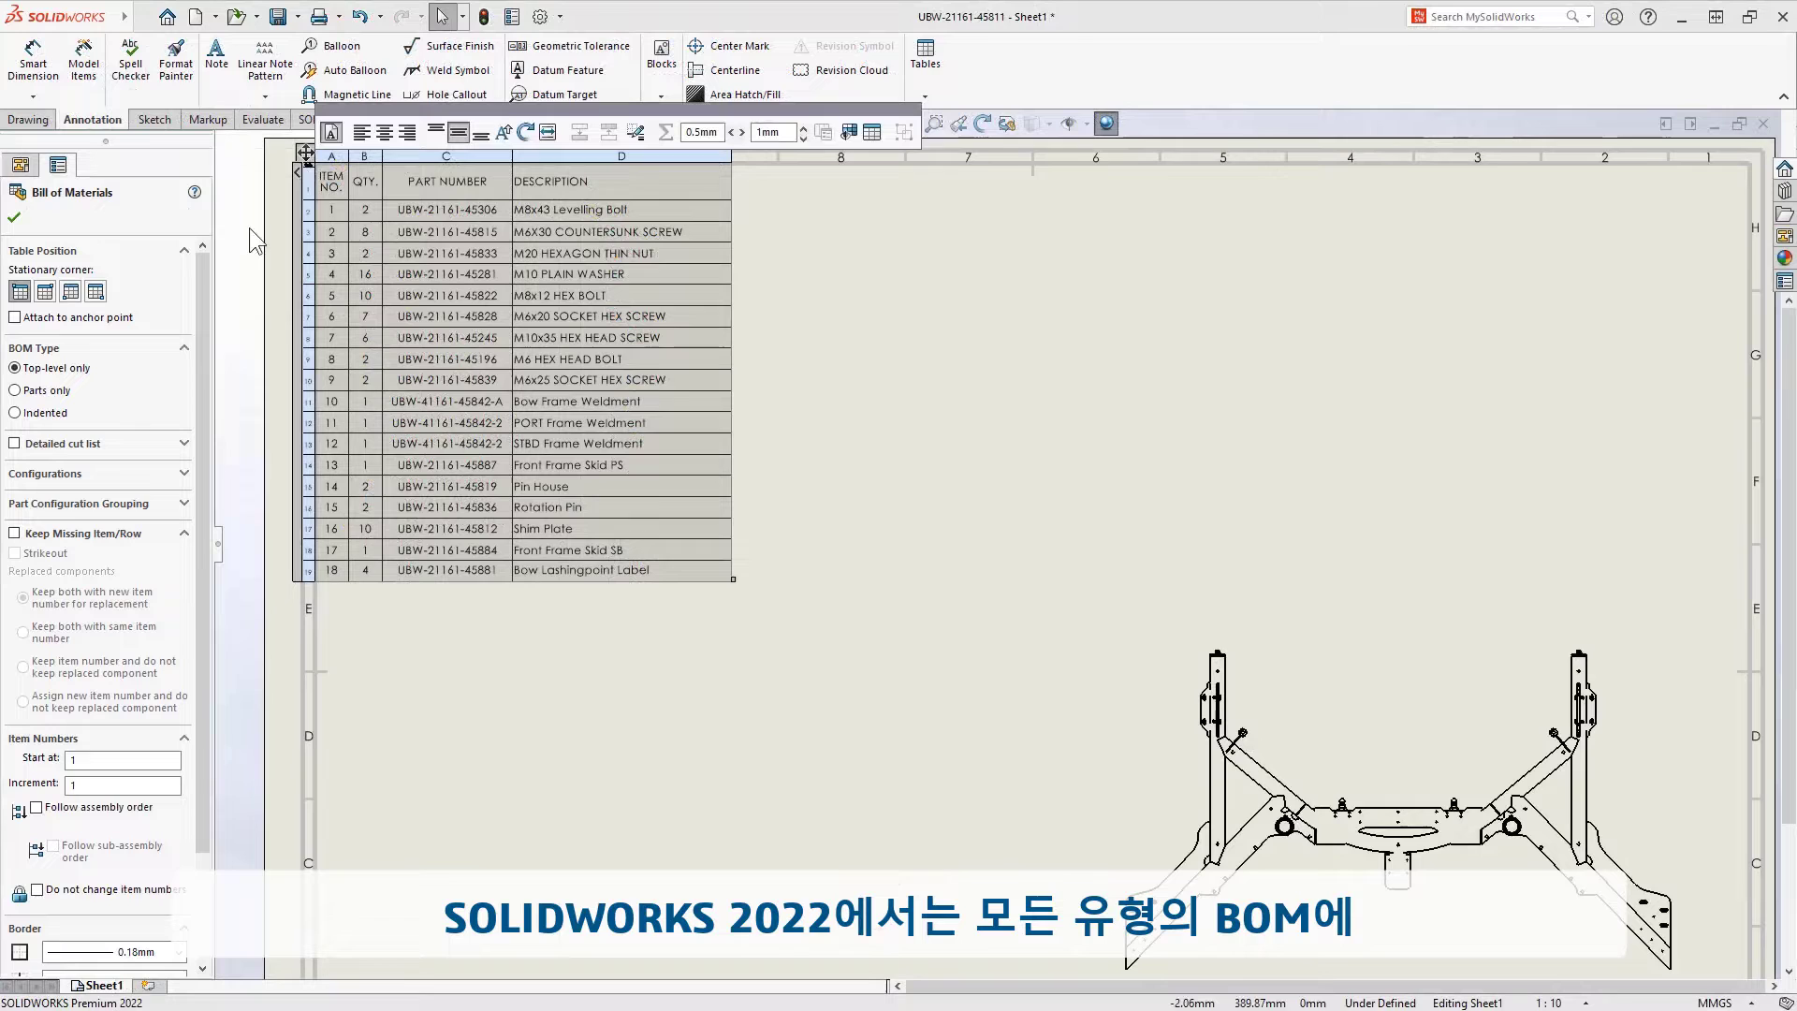
Enable Detailed cut list on the BOM and add a LENGTH column to the right
{"action": "left_click", "coordinate": [15, 443]}
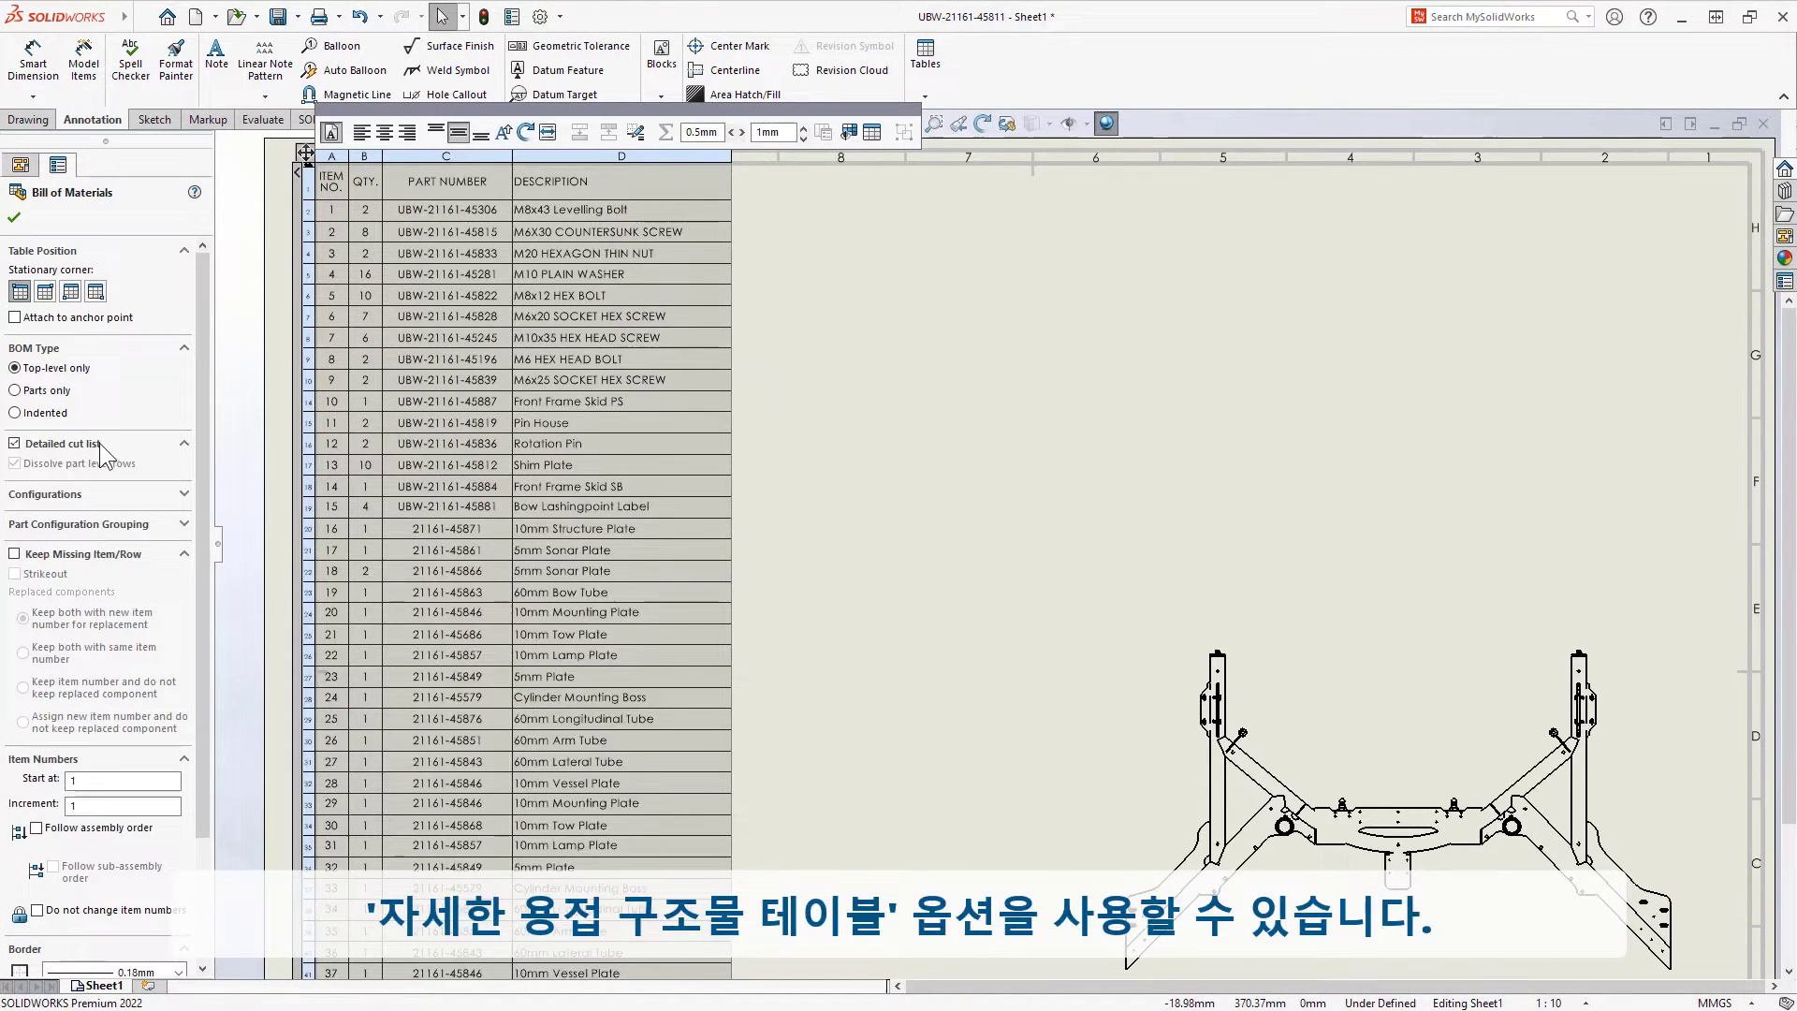
{"action": "right_click", "coordinate": [447, 167]}
{"action": "mouse_move", "coordinate": [563, 250]}
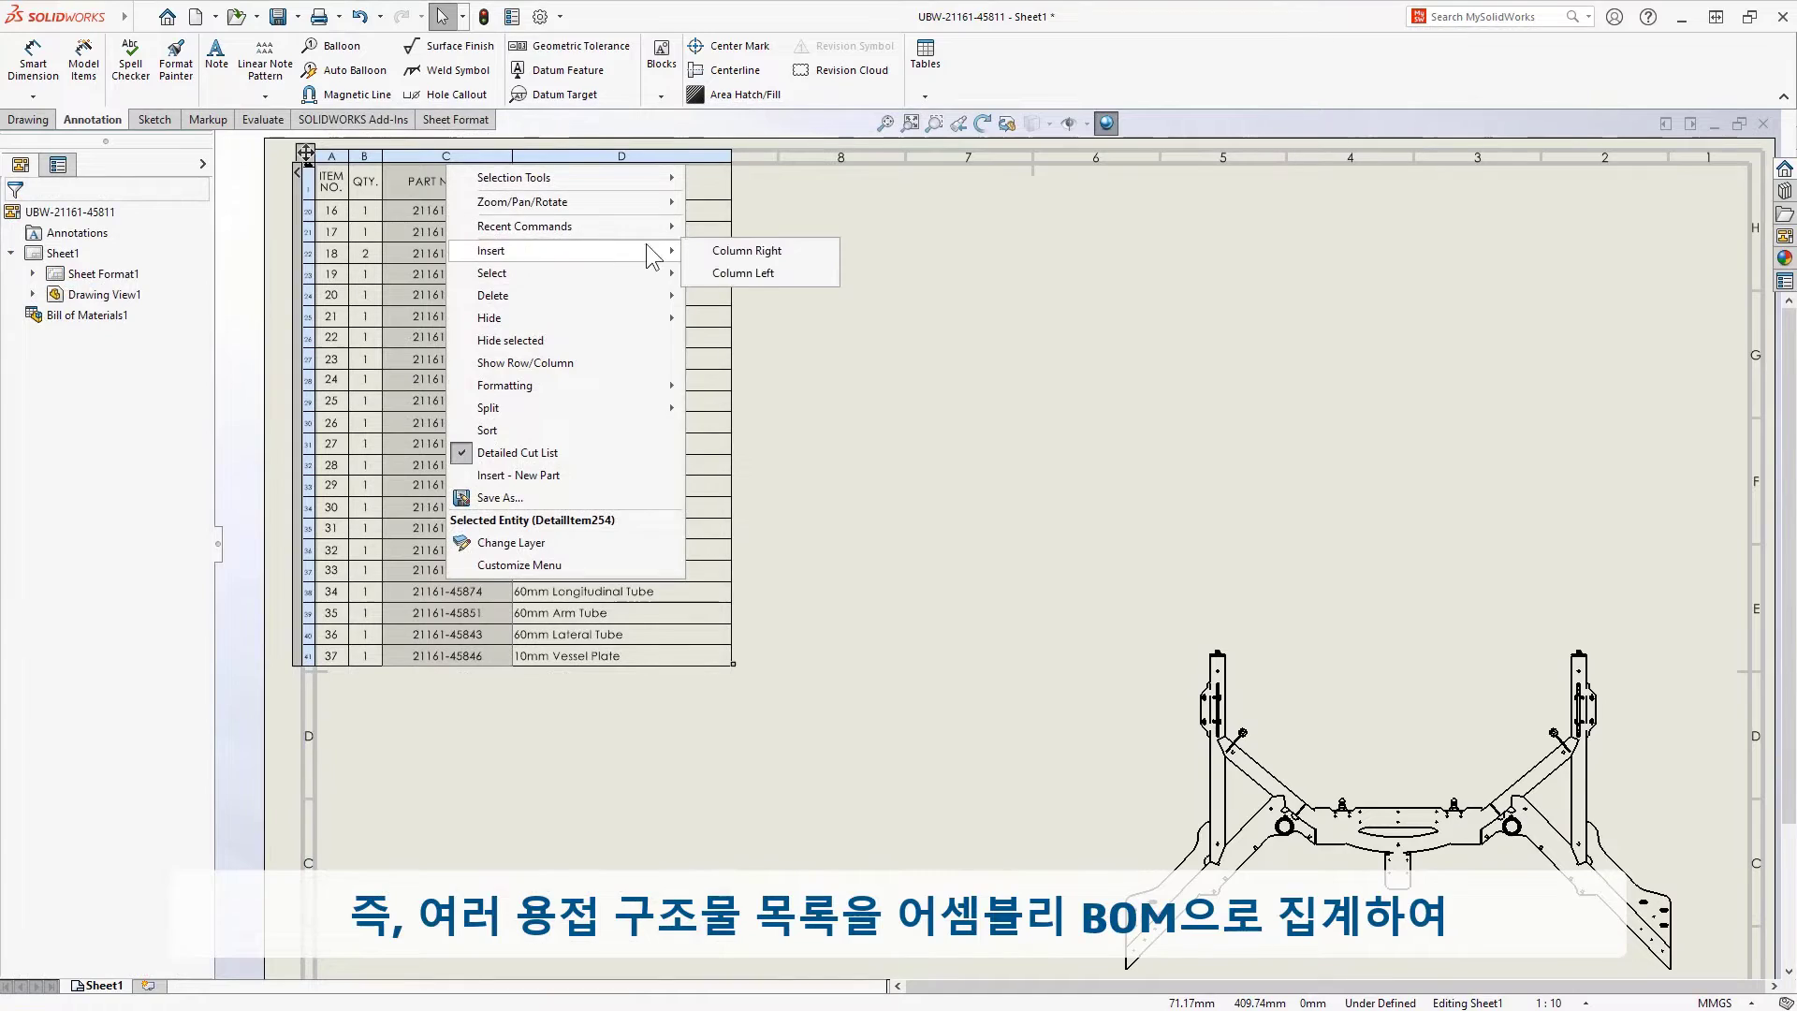
{"action": "left_click", "coordinate": [819, 253]}
{"action": "left_click", "coordinate": [656, 133]}
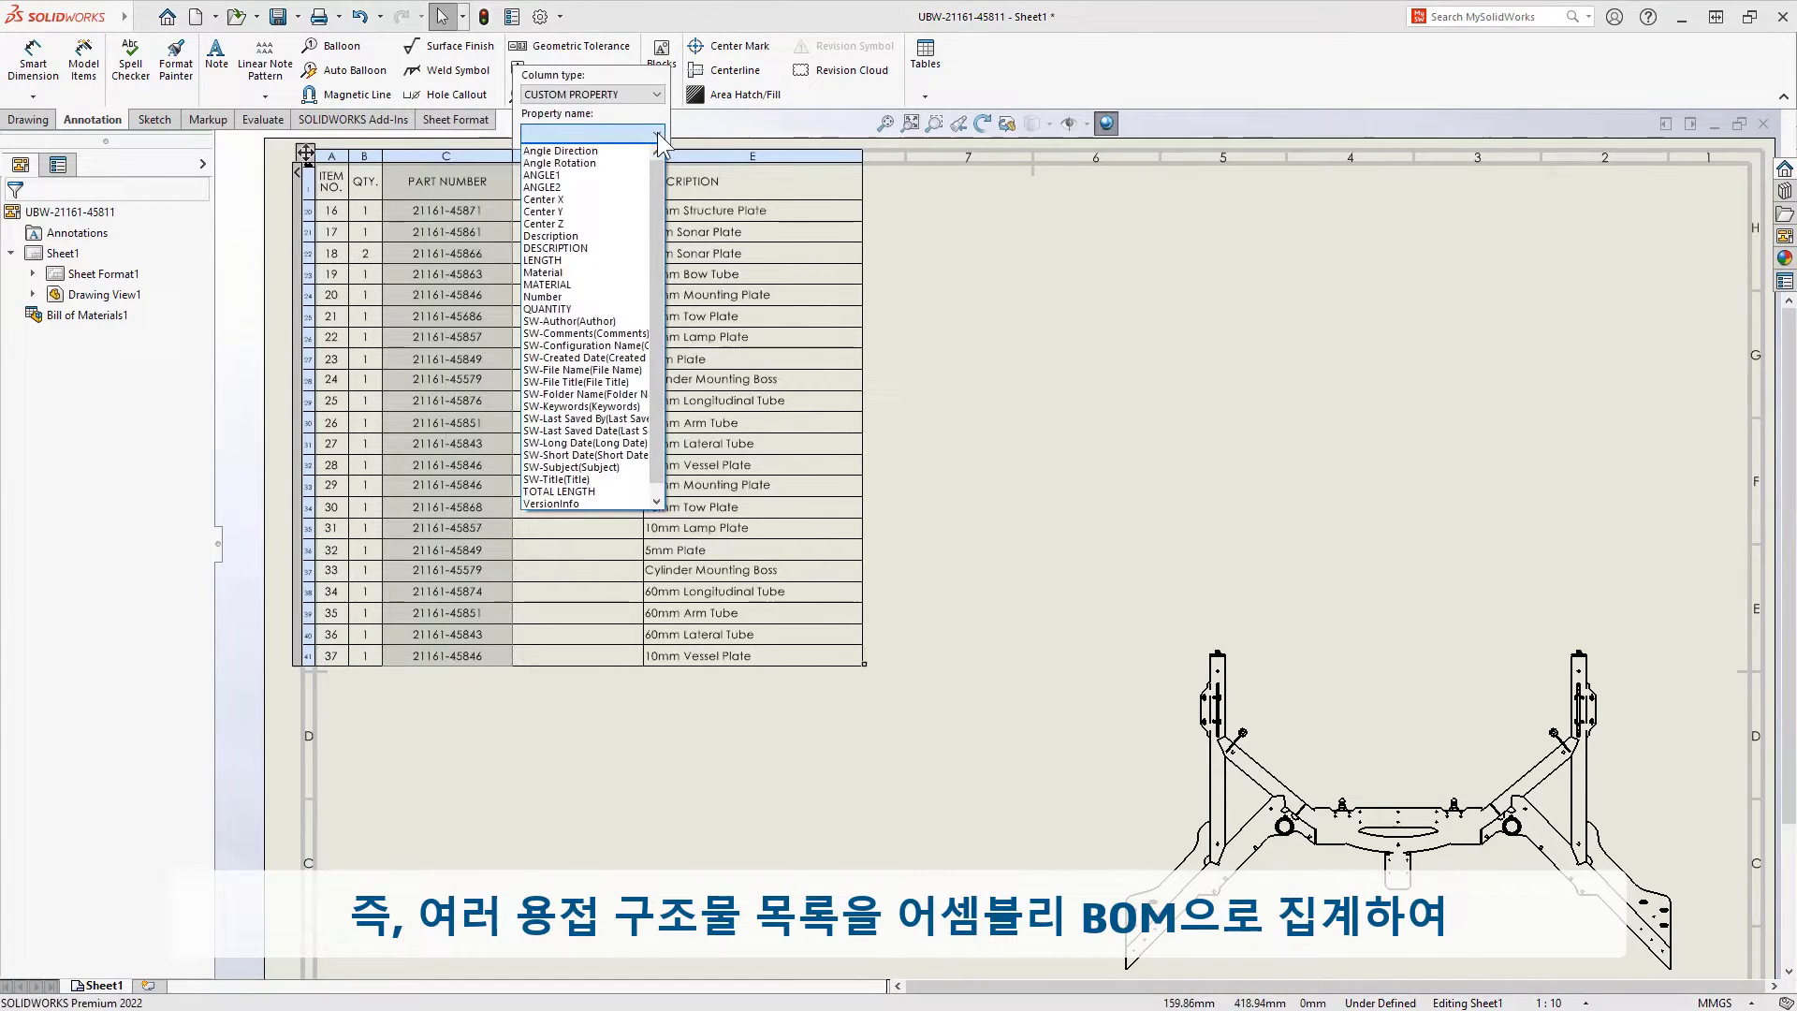
{"action": "left_click", "coordinate": [632, 237]}
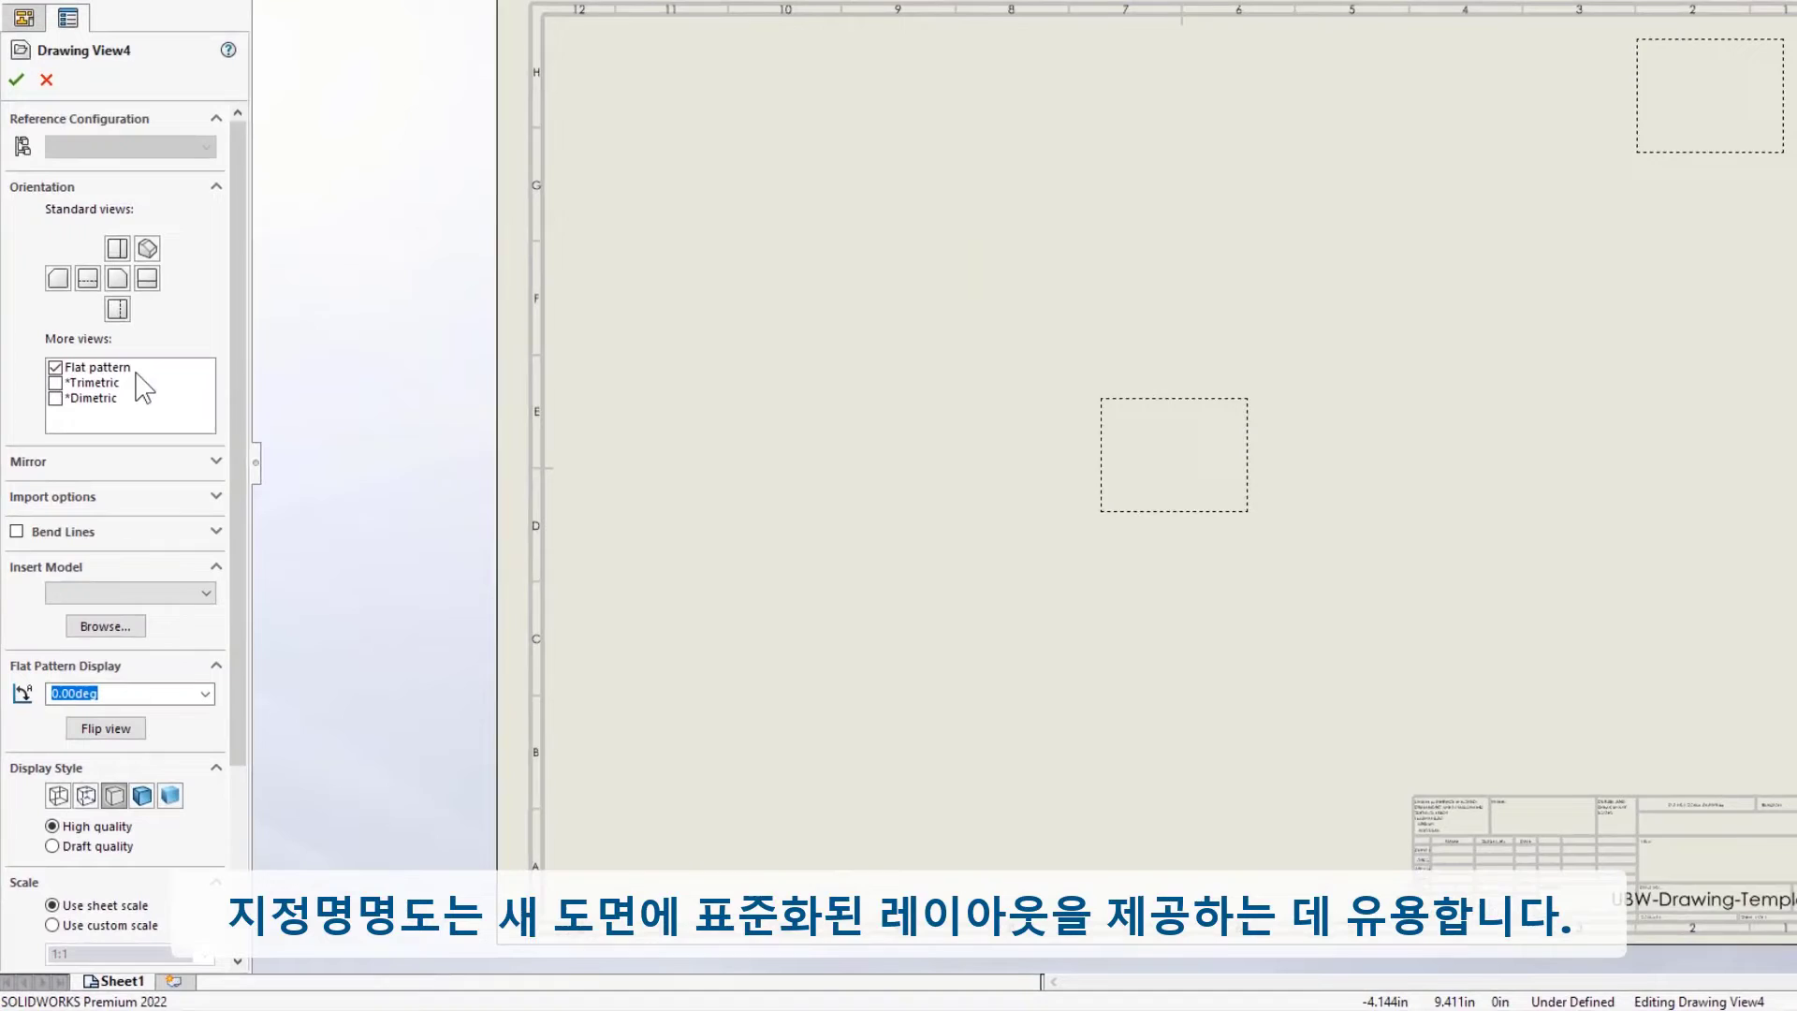
Set the predefined view to Flat pattern with Bend Lines and Bend Notes shown
{"action": "left_click", "coordinate": [124, 368]}
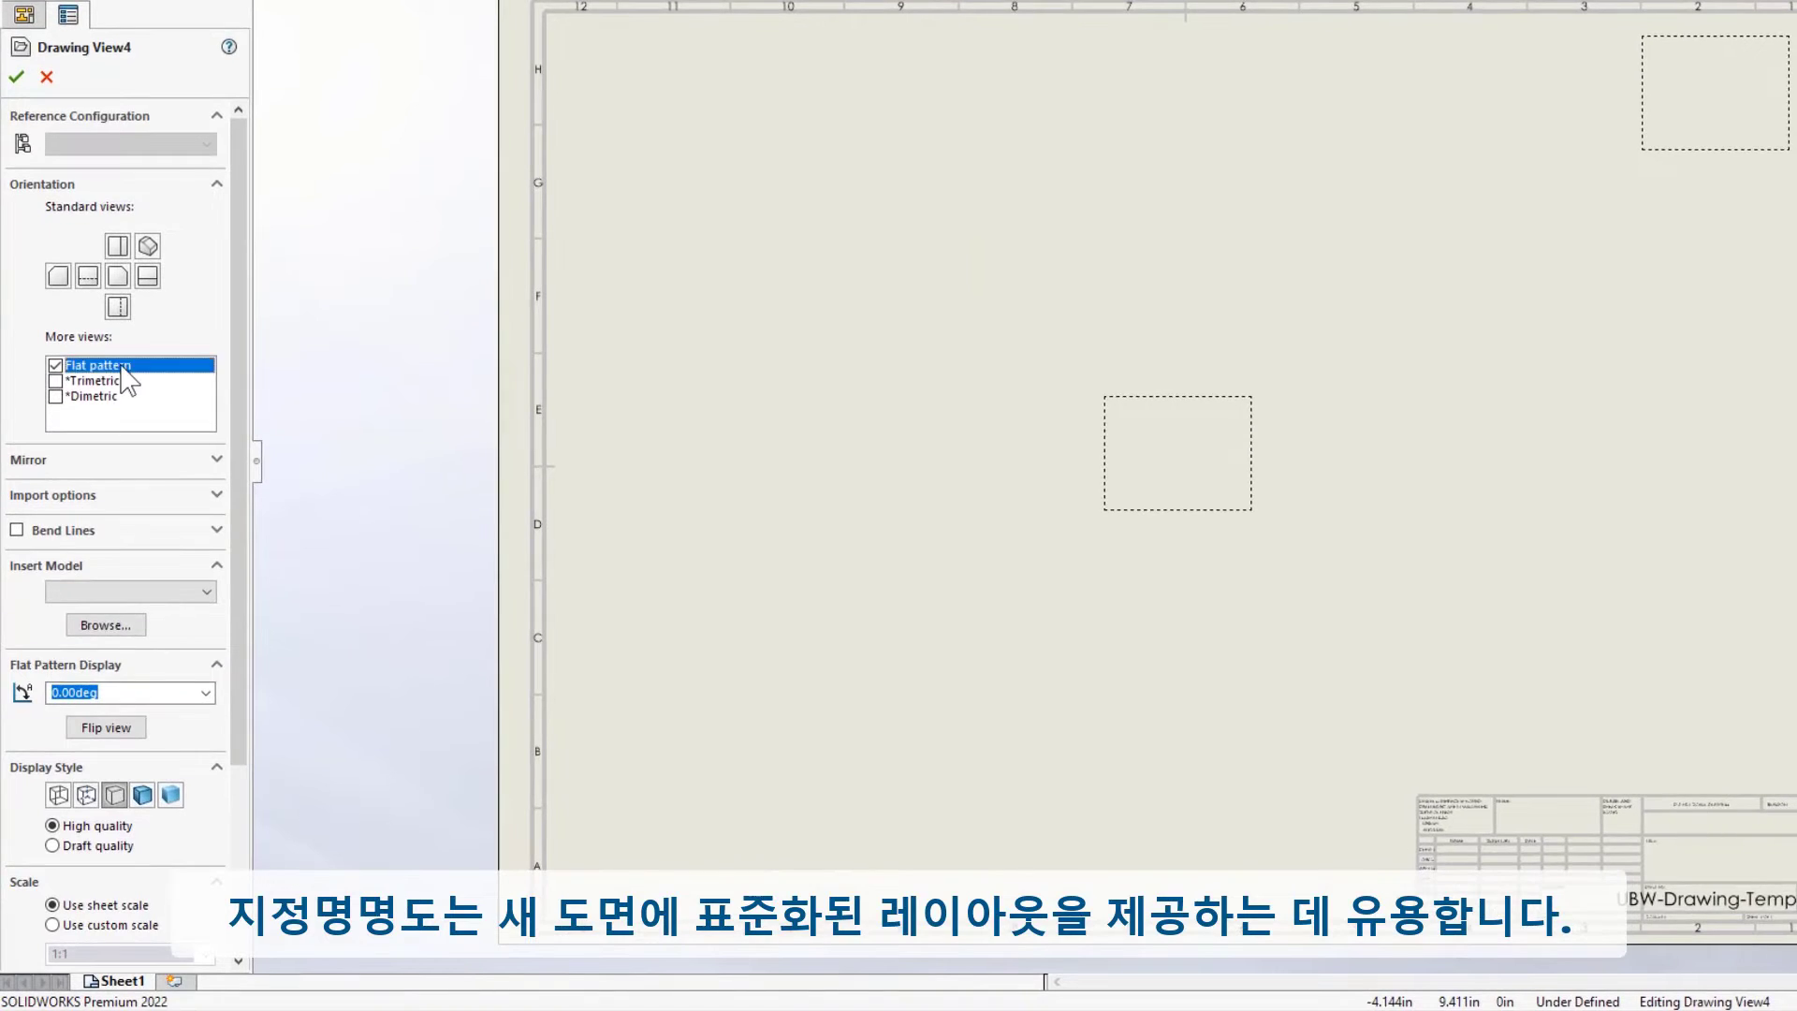
{"action": "left_click", "coordinate": [18, 531]}
{"action": "left_click", "coordinate": [18, 554]}
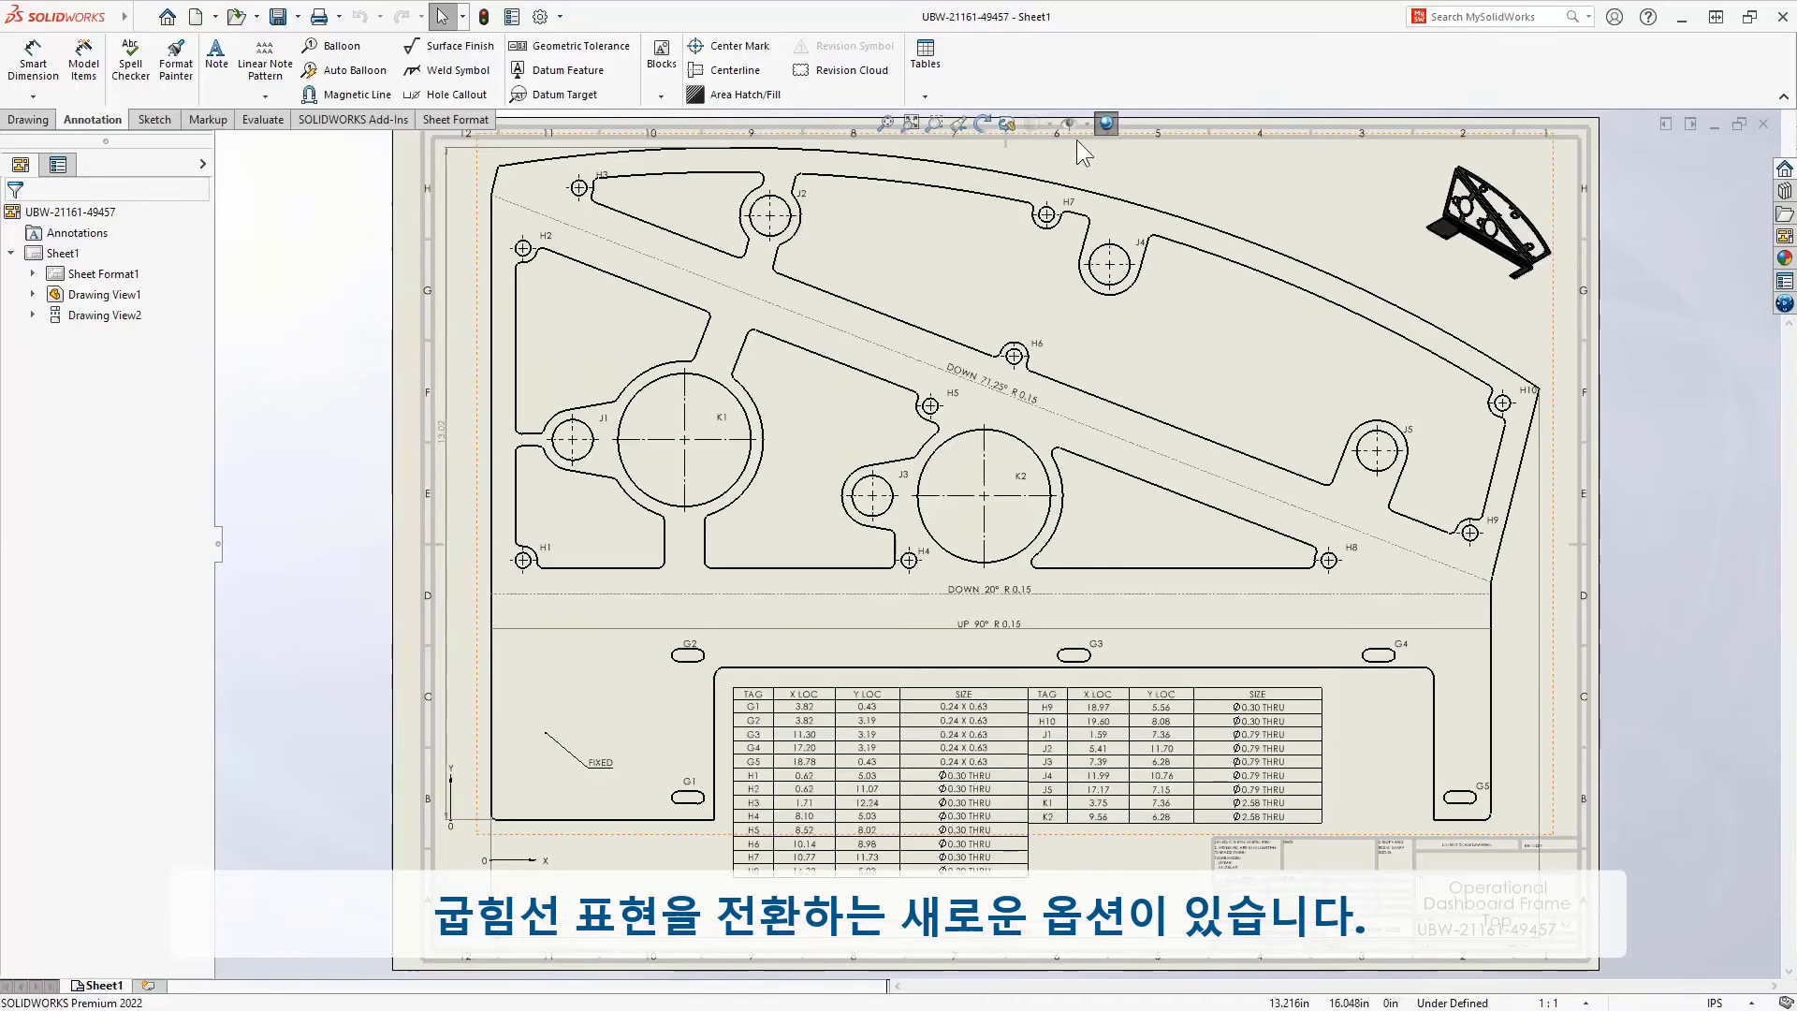
{"action": "left_click", "coordinate": [1070, 124]}
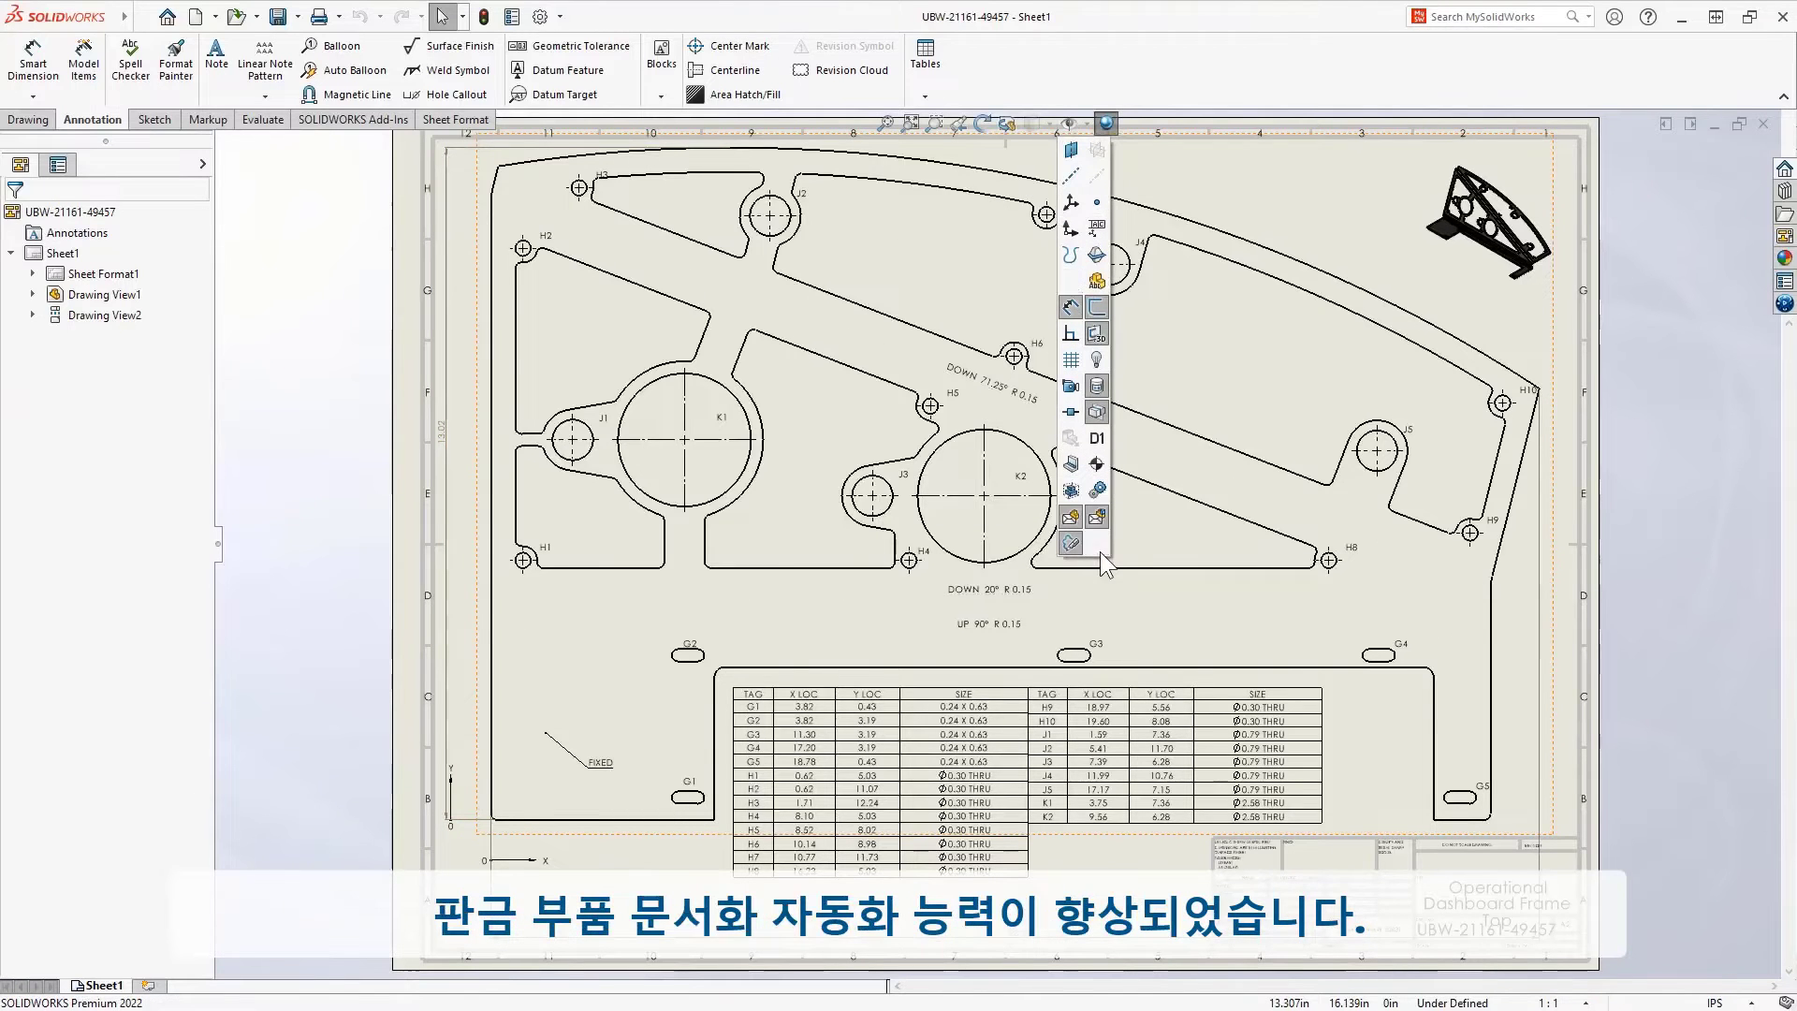
Hide the bend lines on the dashboard frame's flat pattern, keeping its bend notes visible
{"action": "left_click", "coordinate": [367, 522]}
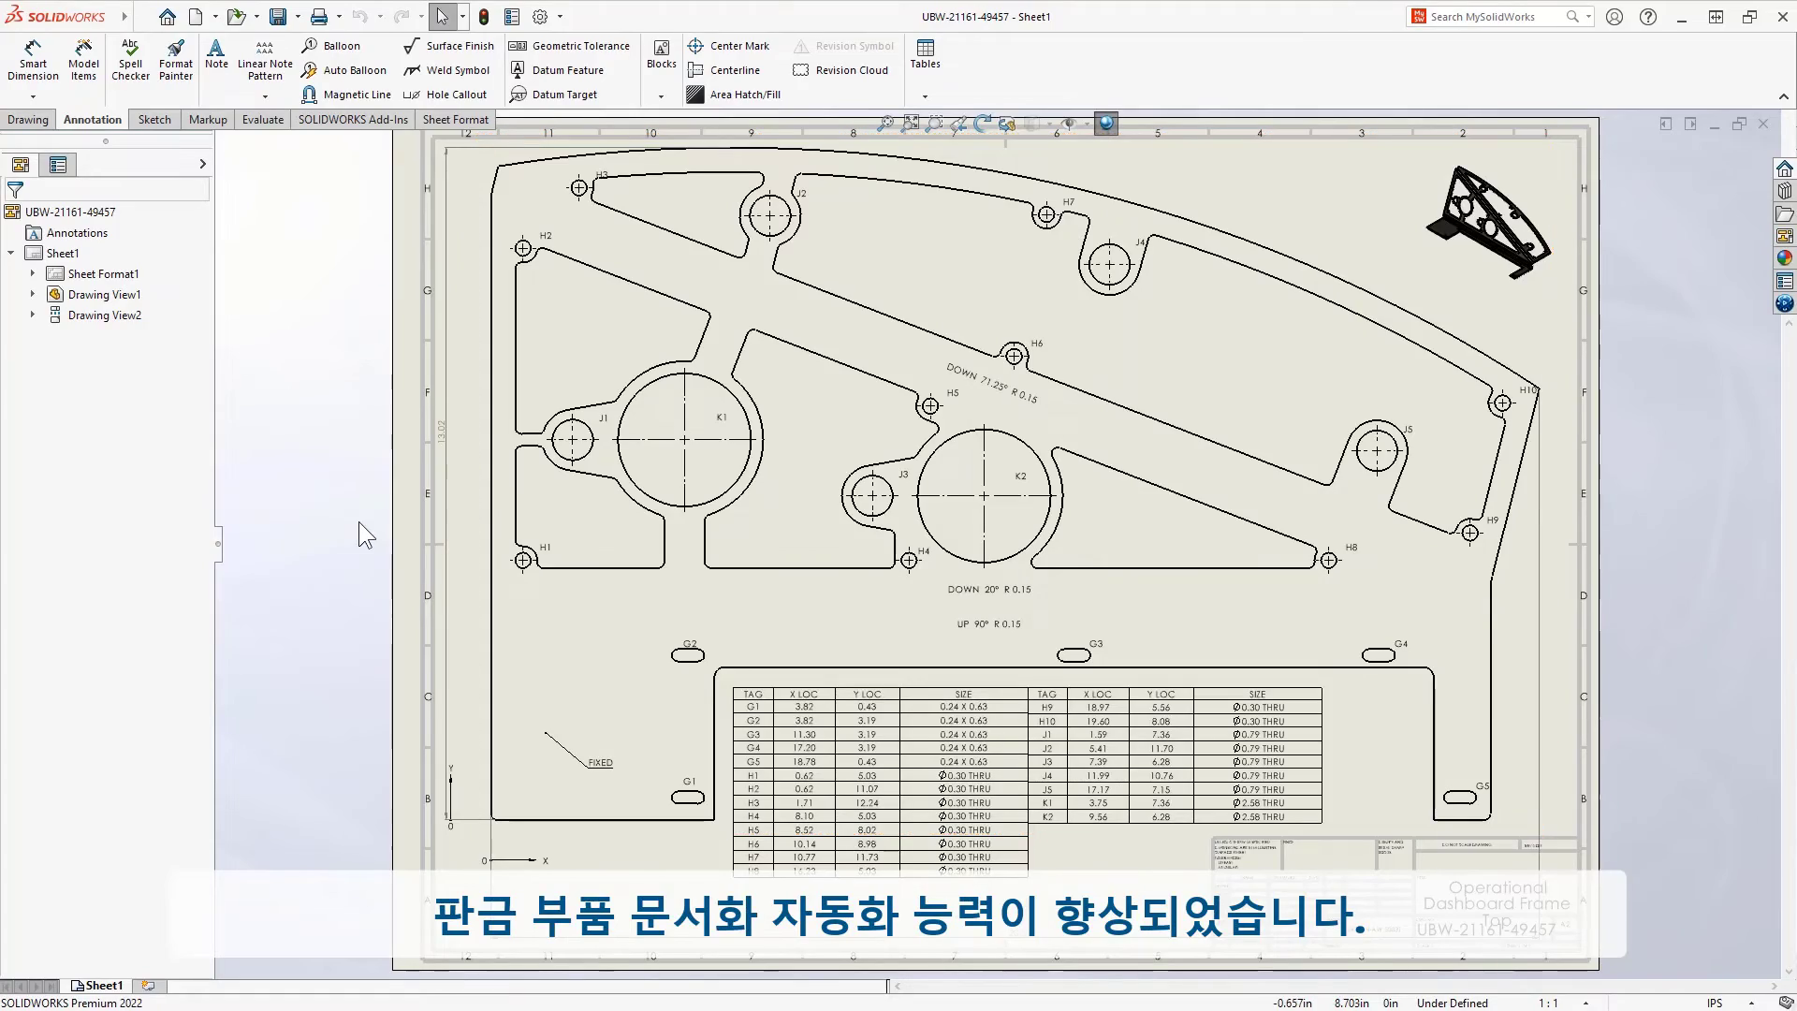